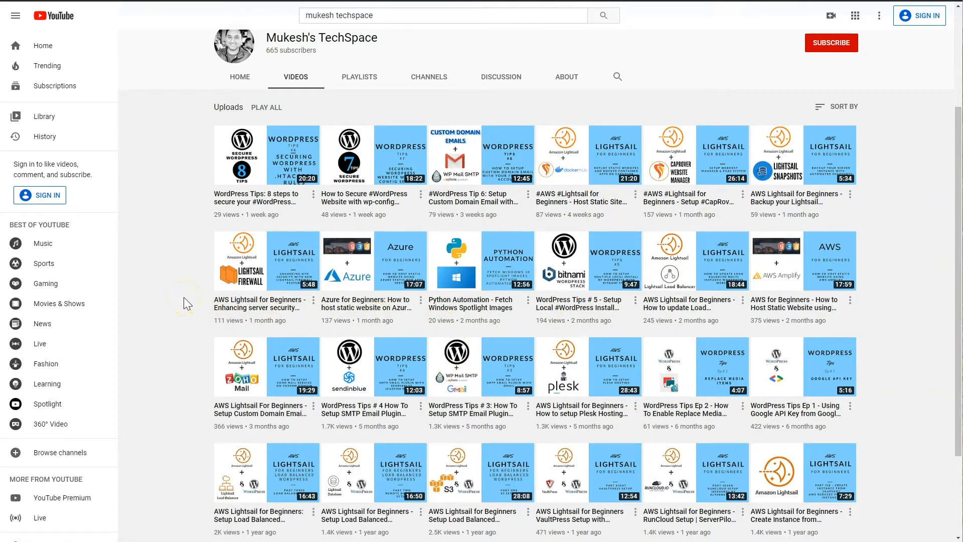
Go from the YouTube channel's video list to the empty Amazon Lightsail home page
{"action": "scroll", "coordinate": [184, 297], "scroll_direction": "up", "scroll_amount": 3}
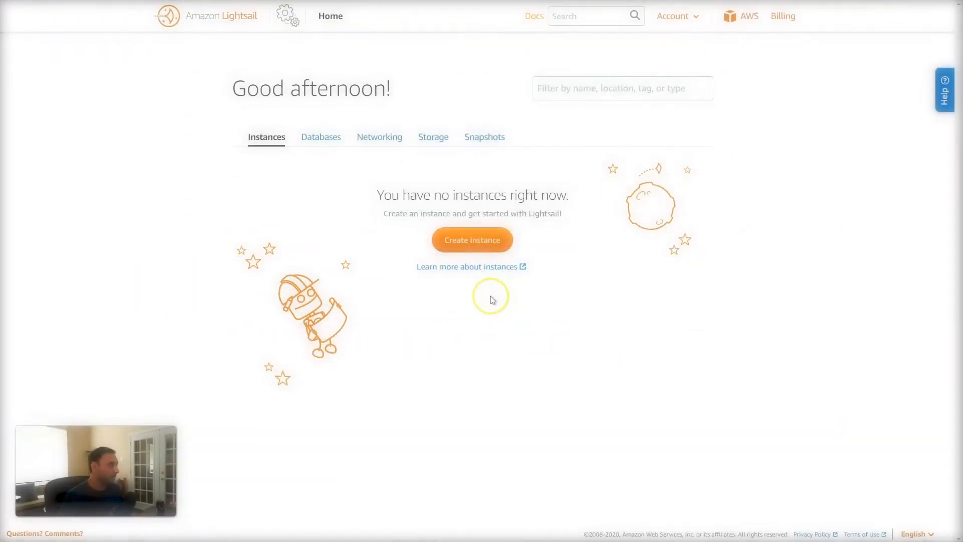
Create a cPanel & WHM for Linux instance named cPanel_WHM_for_Linux-1 on the $5 plan
{"action": "left_click", "coordinate": [473, 240]}
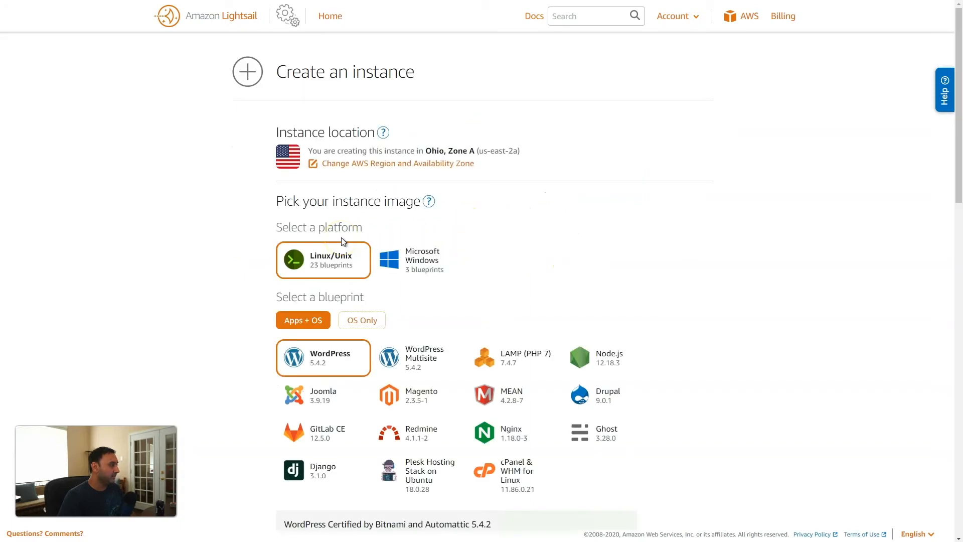
{"action": "scroll", "coordinate": [245, 242], "scroll_direction": "down", "scroll_amount": 5}
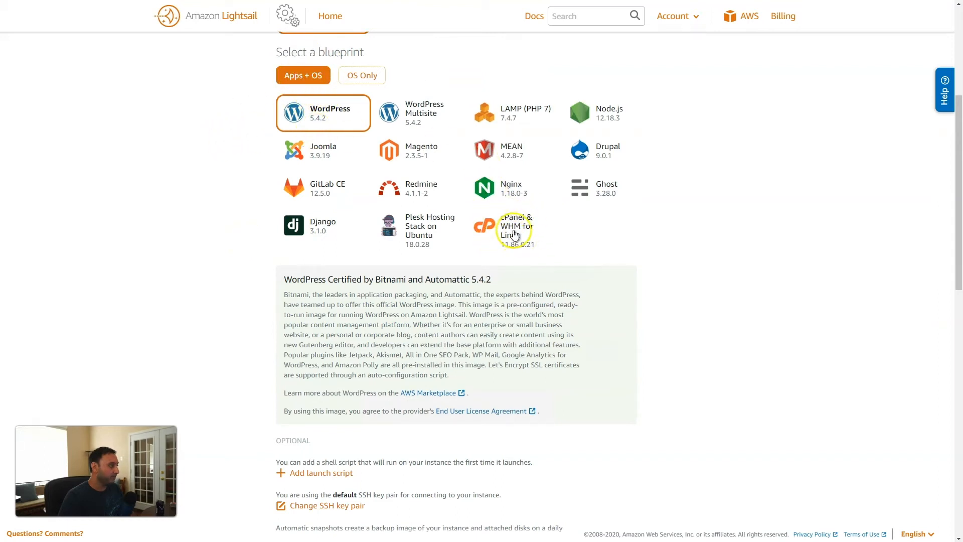
{"action": "left_click", "coordinate": [513, 230]}
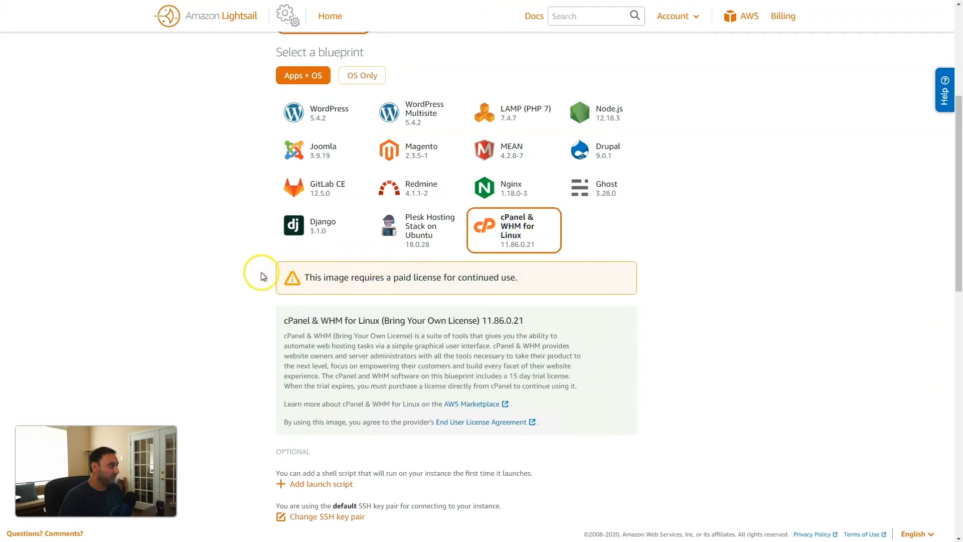
{"action": "scroll", "coordinate": [261, 275], "scroll_direction": "down", "scroll_amount": 2}
{"action": "scroll", "coordinate": [262, 275], "scroll_direction": "down", "scroll_amount": 2}
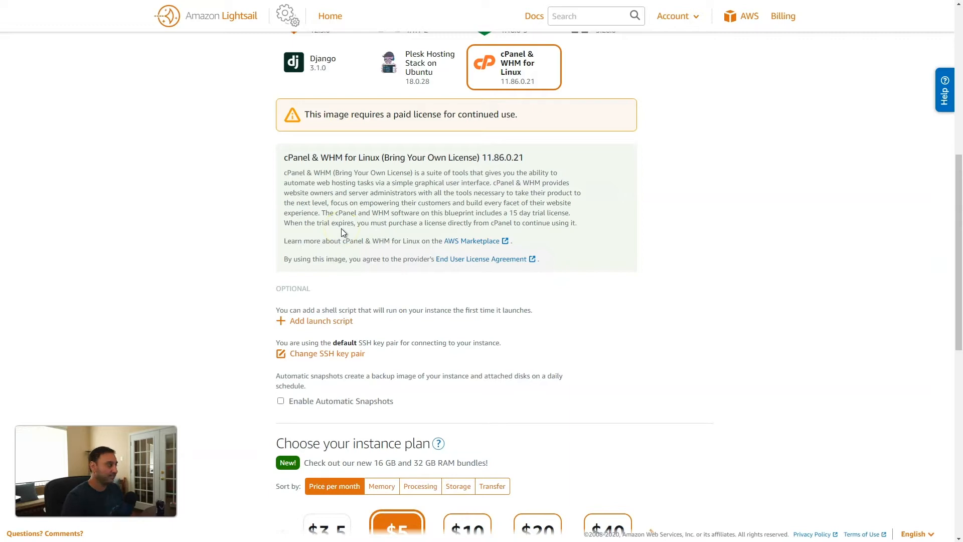
{"action": "scroll", "coordinate": [261, 266], "scroll_direction": "down", "scroll_amount": 2}
{"action": "scroll", "coordinate": [261, 267], "scroll_direction": "down", "scroll_amount": 5}
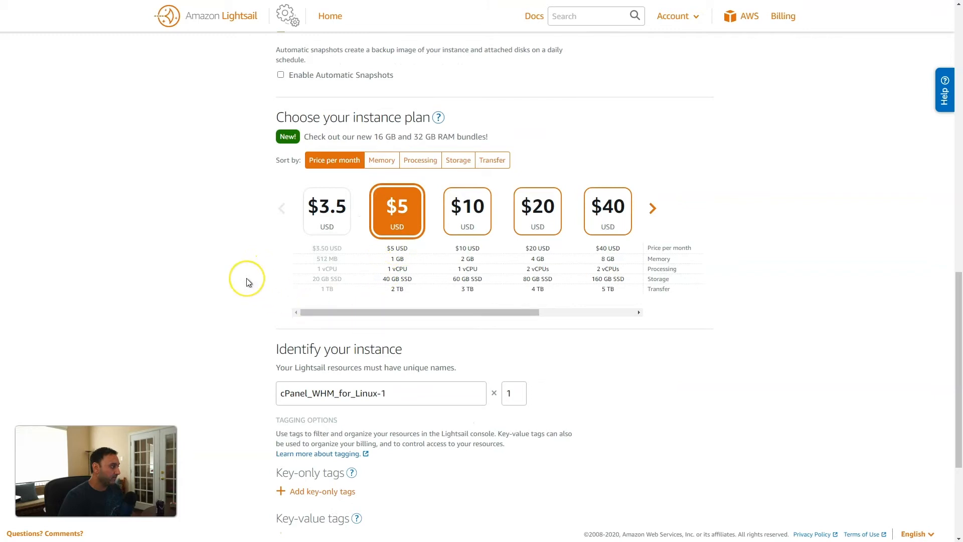
{"action": "scroll", "coordinate": [246, 279], "scroll_direction": "down", "scroll_amount": 4}
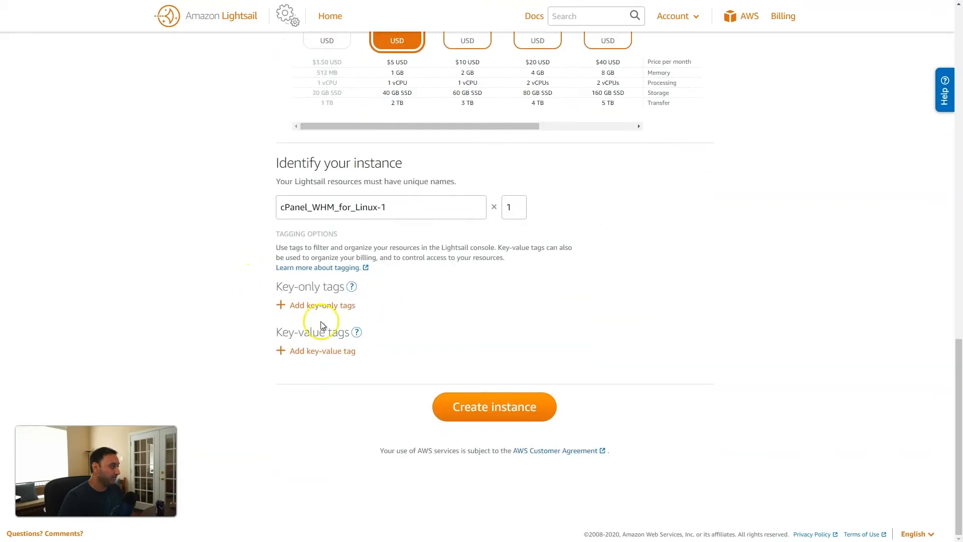
{"action": "left_click", "coordinate": [499, 409]}
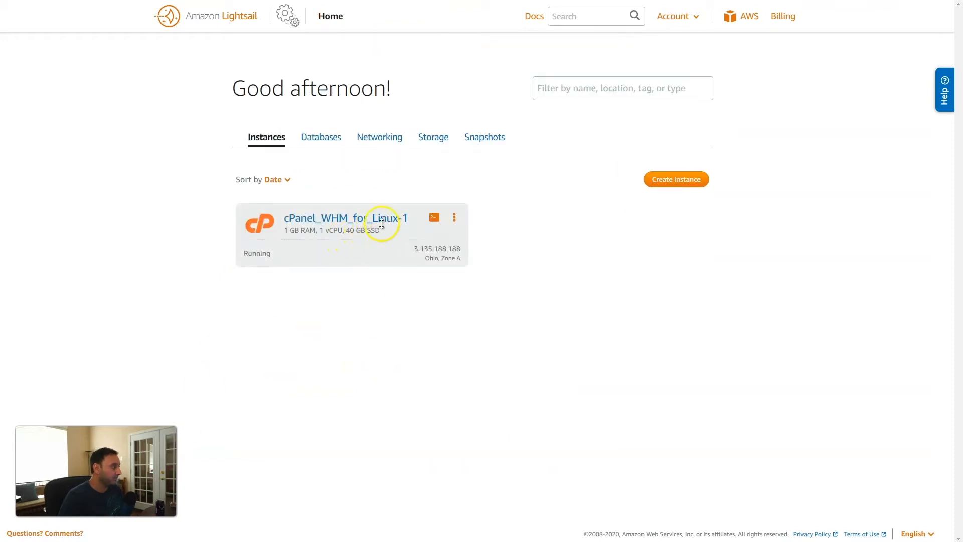
Create static IP StaticIp-1 (3.13.151.110) and attach it to cPanel_WHM_for_Linux-1
{"action": "left_click", "coordinate": [354, 217]}
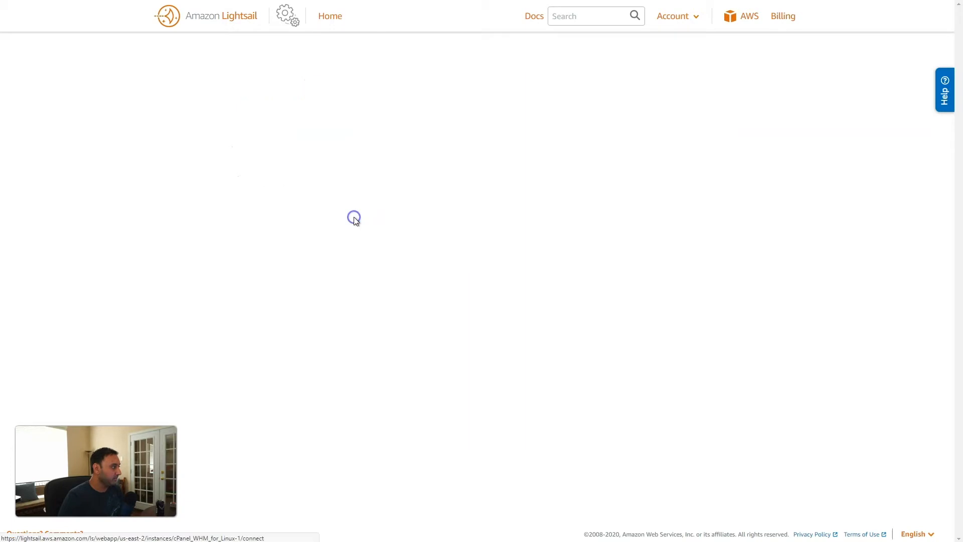
{"action": "left_click", "coordinate": [456, 181]}
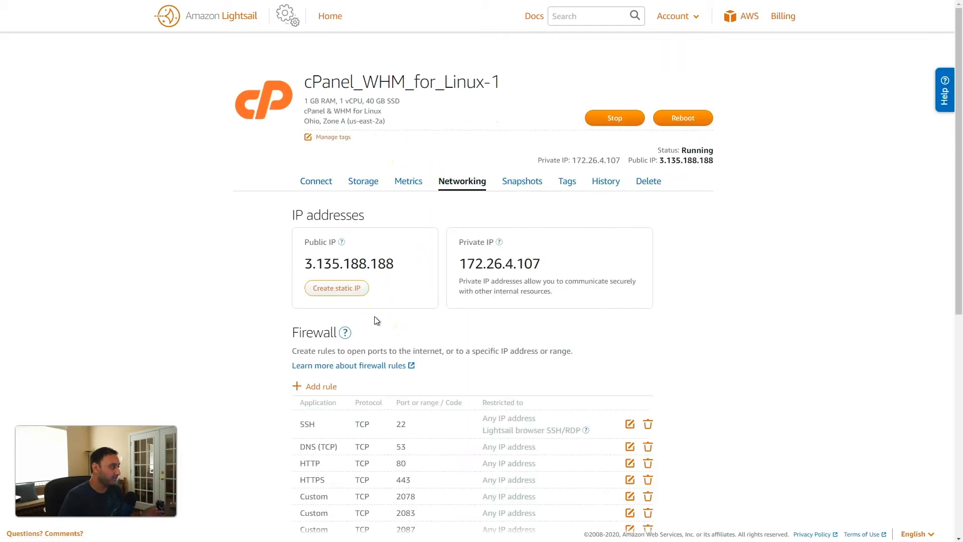
{"action": "left_click", "coordinate": [351, 290]}
{"action": "left_click", "coordinate": [379, 310]}
{"action": "left_click", "coordinate": [380, 332]}
{"action": "left_click", "coordinate": [485, 512]}
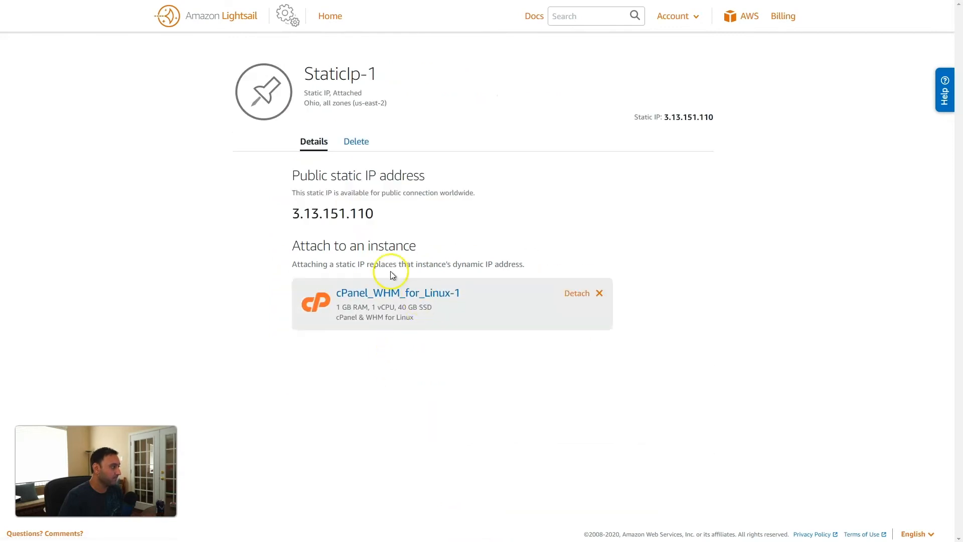
Start a browser SSH session to the cPanel instance from its Connect page
{"action": "left_click", "coordinate": [329, 16]}
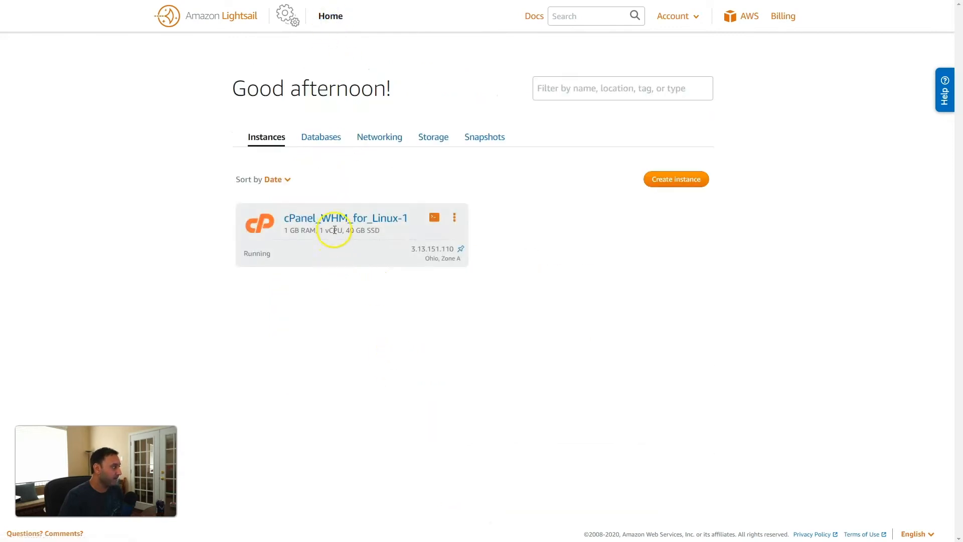
{"action": "left_click", "coordinate": [331, 219]}
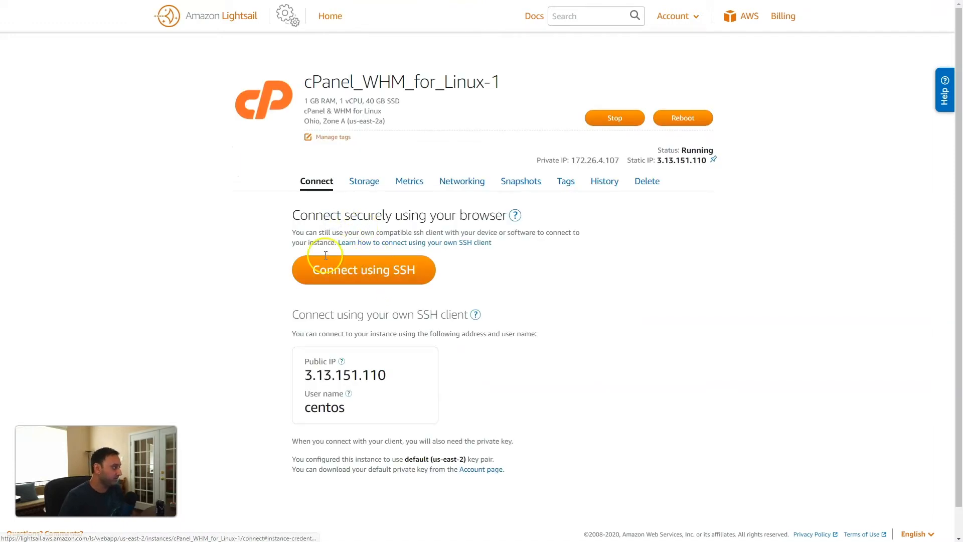
{"action": "left_click", "coordinate": [353, 278]}
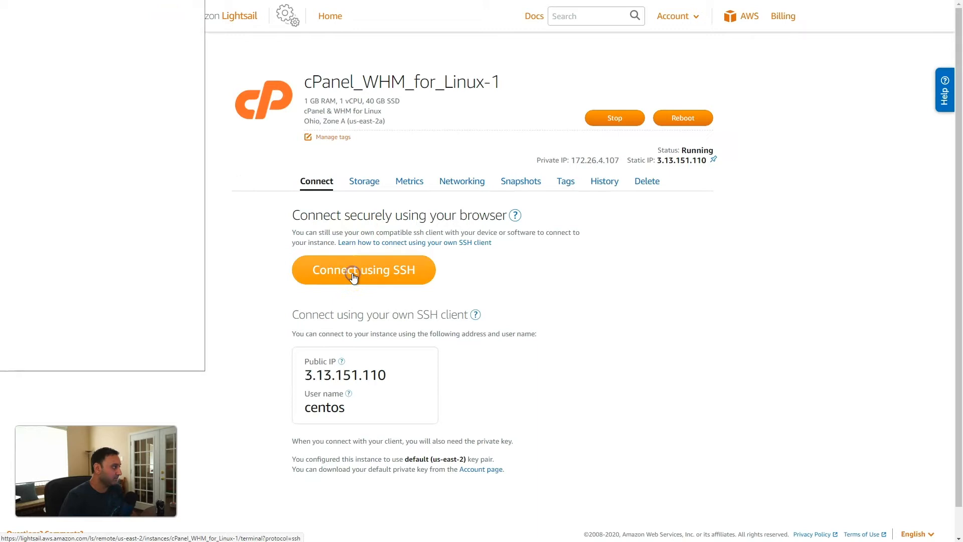
Change the root password with sudo passwd, then close the SSH terminal
{"action": "left_click_drag", "start_coordinate": [94, 0], "coordinate": [575, 70]}
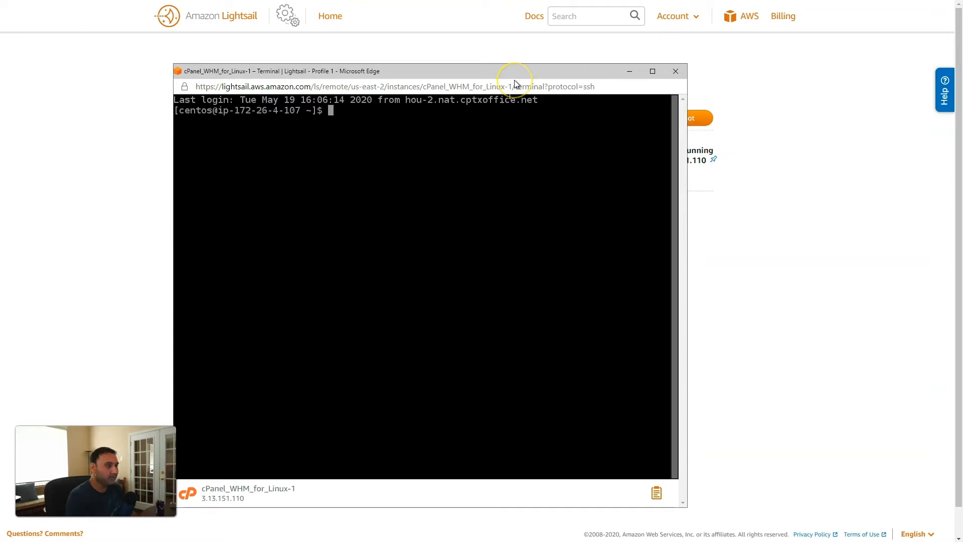
{"action": "type", "text": "pa"}
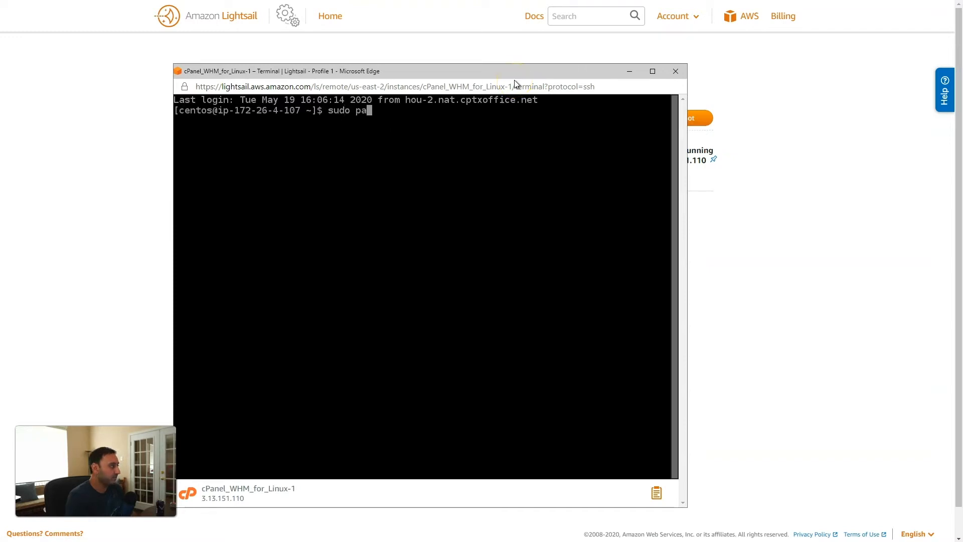
{"action": "type", "text": "sswd"}
{"action": "key", "text": "Return"}
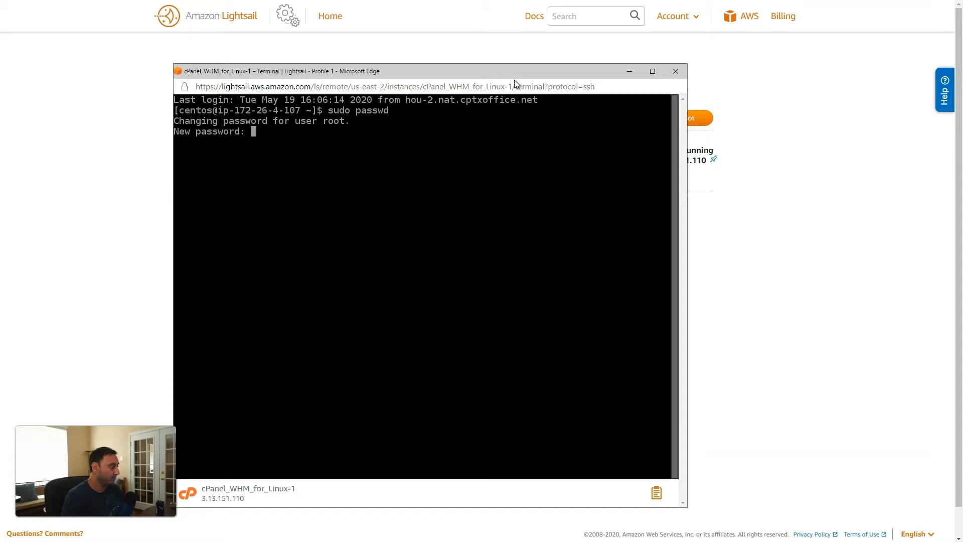
{"action": "key", "text": "Return"}
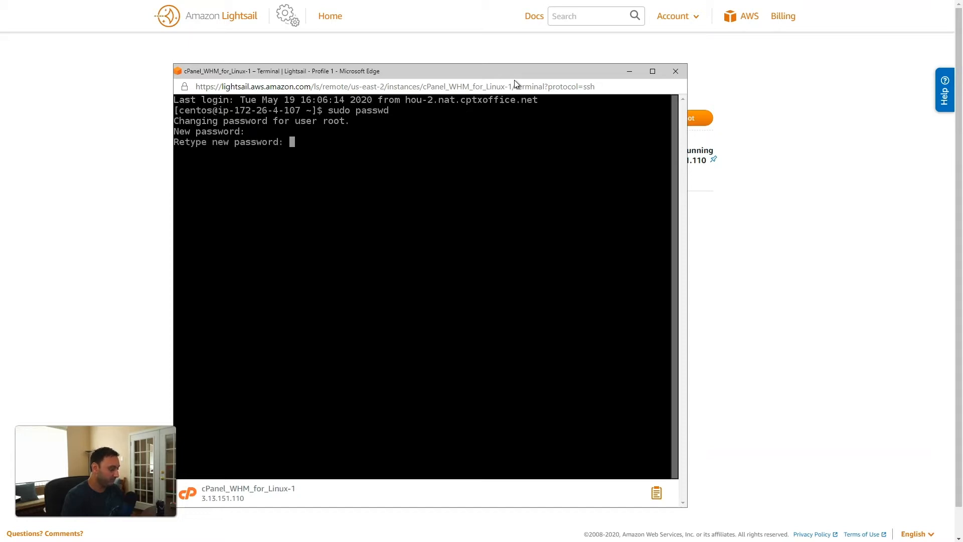
{"action": "key", "text": "Return"}
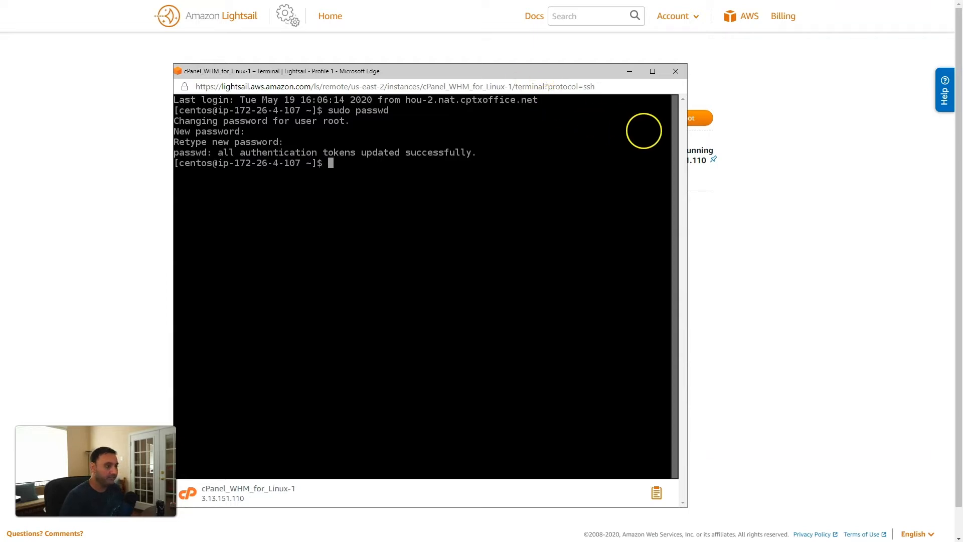
{"action": "left_click", "coordinate": [677, 75]}
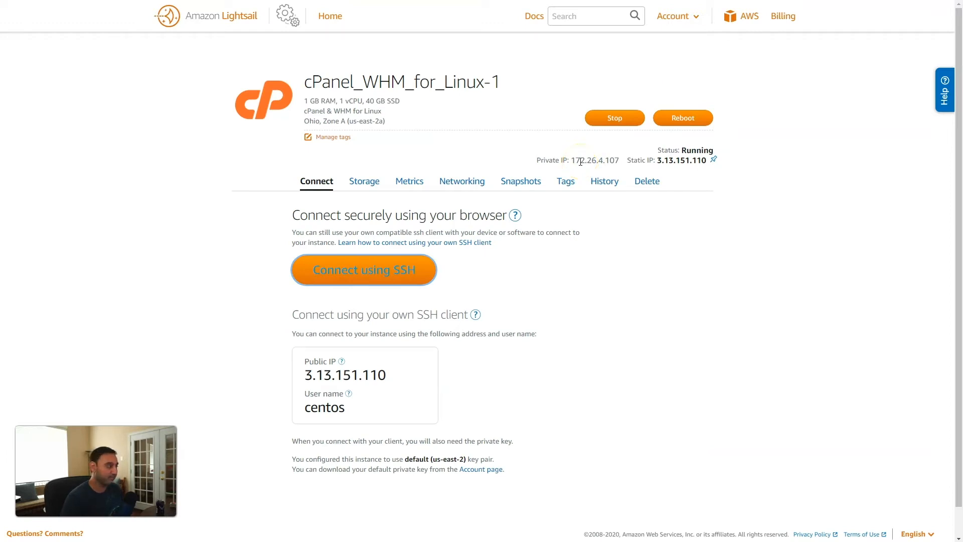
Open WHM at 3.13.151.110 on port 2087, proceeding past the untrusted-certificate warning
{"action": "double_click", "coordinate": [682, 160]}
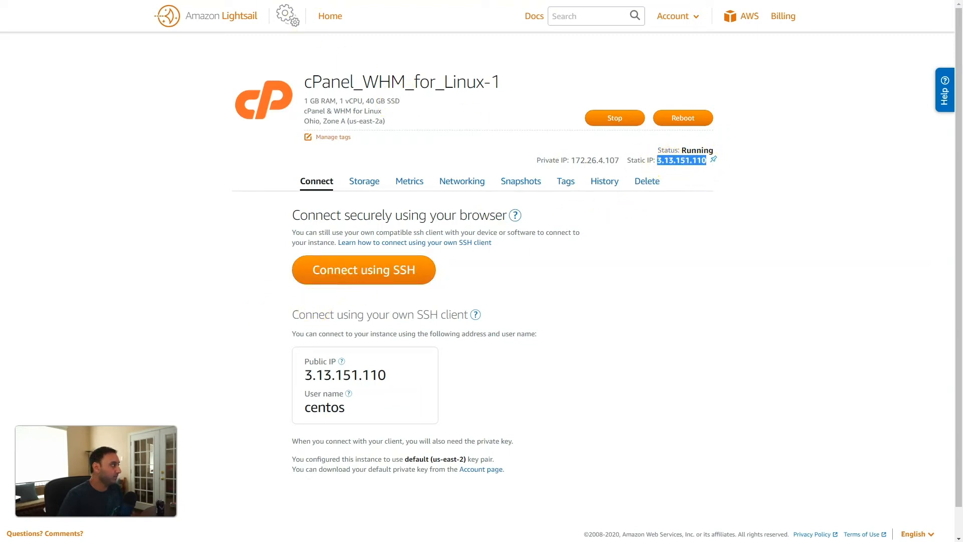
{"action": "key", "text": "ctrl+Tab"}
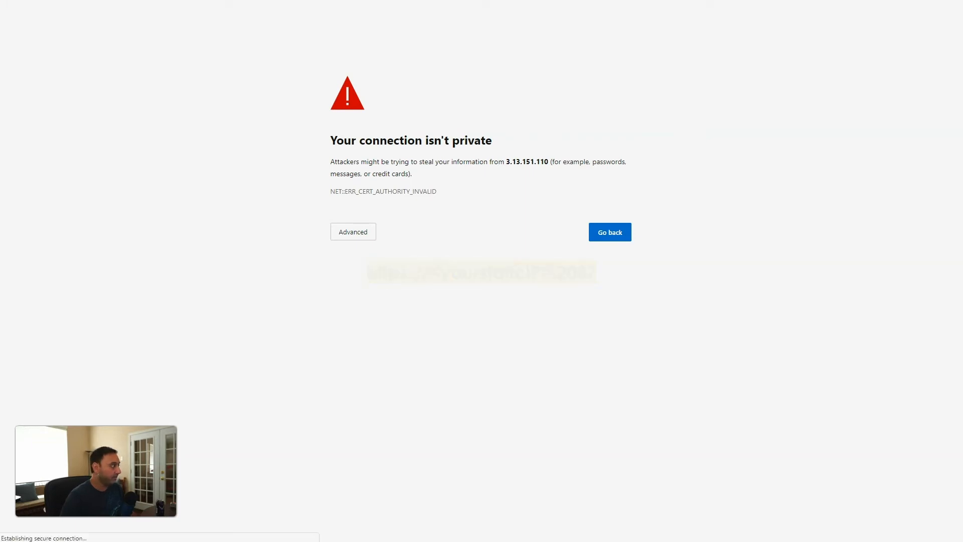
{"action": "left_click", "coordinate": [365, 236]}
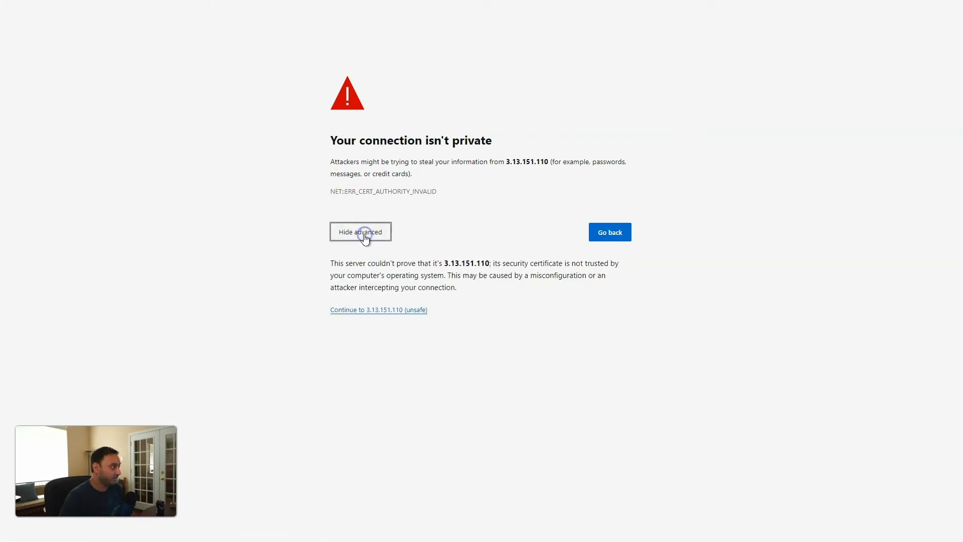
{"action": "left_click", "coordinate": [371, 311]}
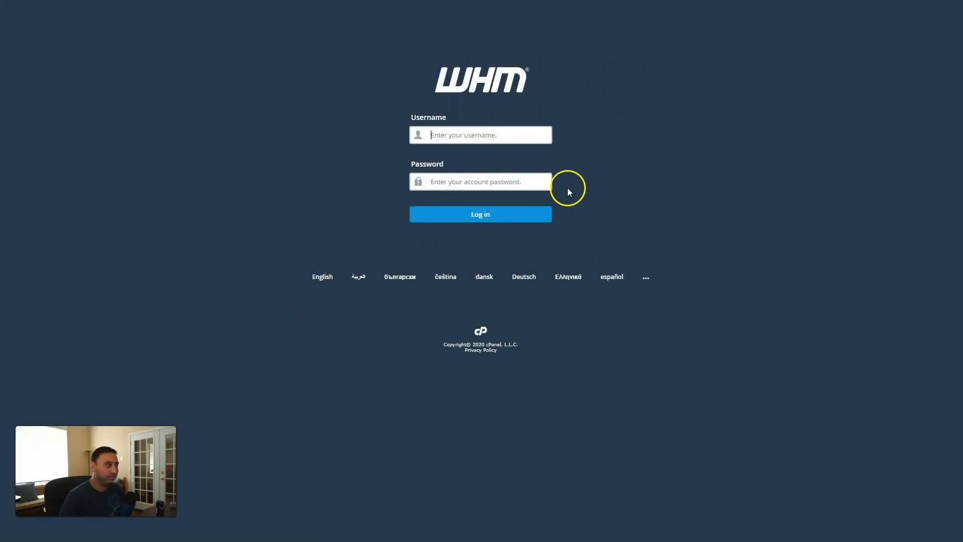
Log in to WHM as root with the server's root password
{"action": "left_click", "coordinate": [480, 135]}
{"action": "type", "text": "ro"}
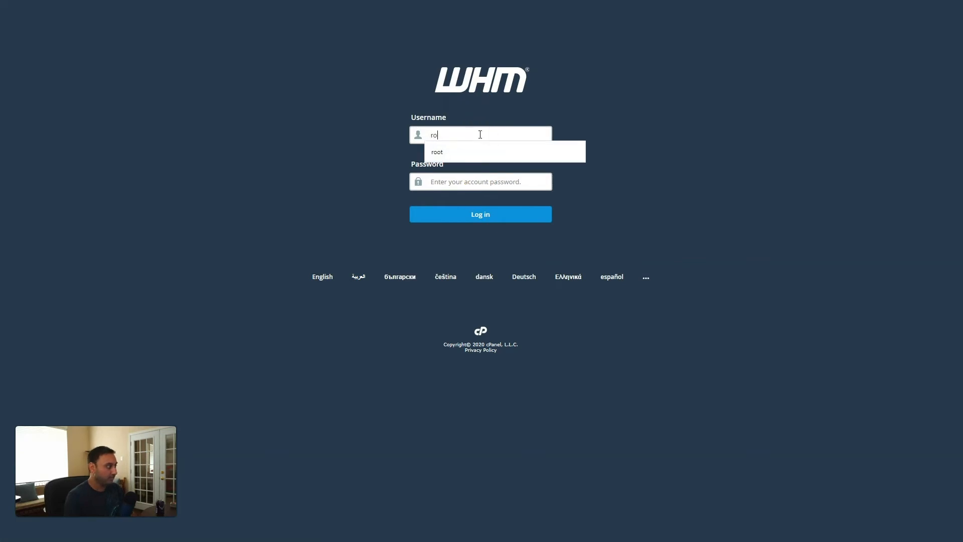
{"action": "type", "text": "ot••••••"}
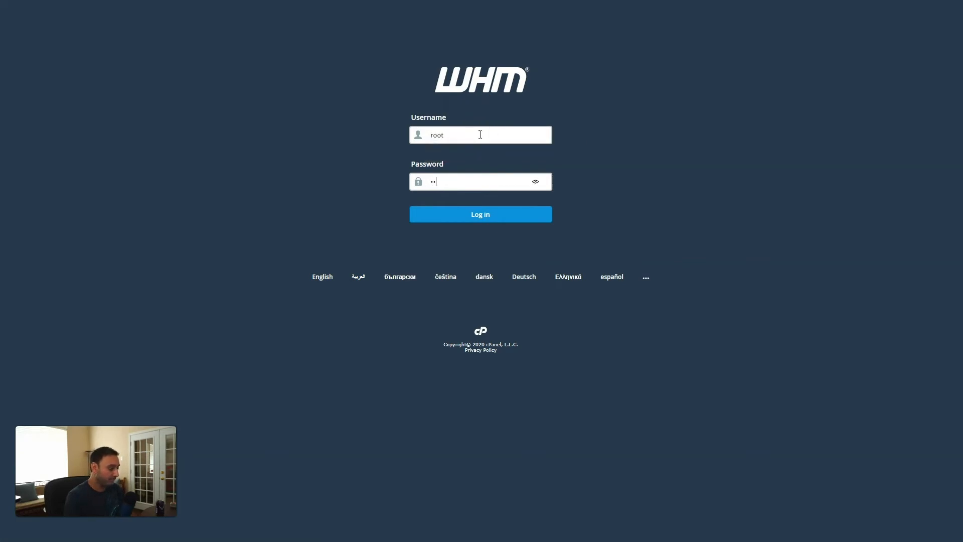
{"action": "type", "text": "••••••"}
{"action": "left_click", "coordinate": [492, 209]}
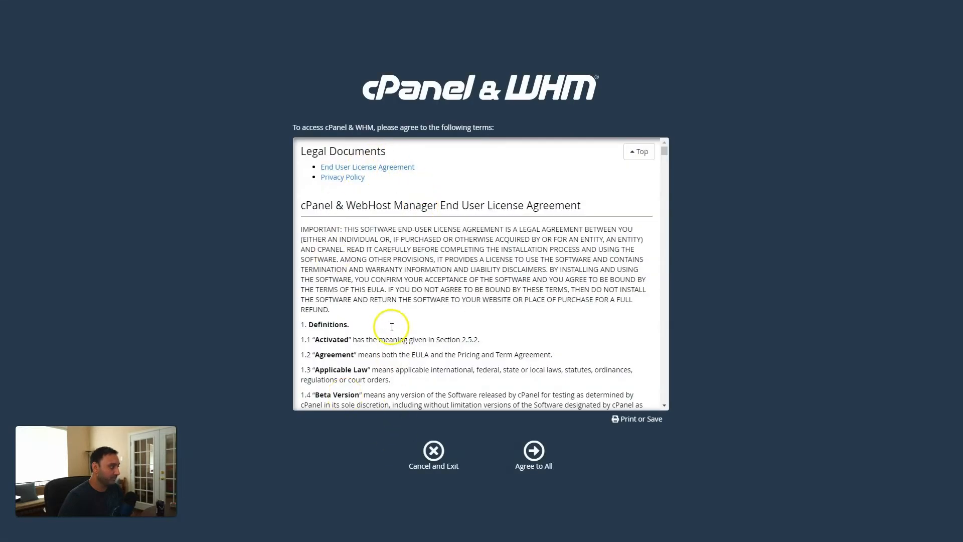
Agree to all license terms and fill in the notification e-mail address from autofill
{"action": "left_click_drag", "start_coordinate": [665, 151], "coordinate": [680, 395]}
{"action": "left_click", "coordinate": [541, 466]}
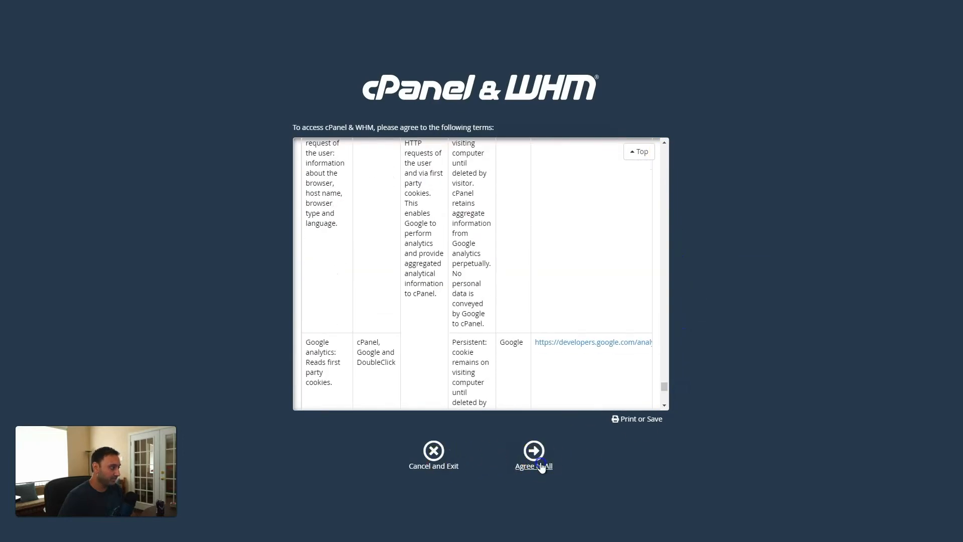
{"action": "left_click", "coordinate": [503, 215]}
{"action": "left_click", "coordinate": [436, 236]}
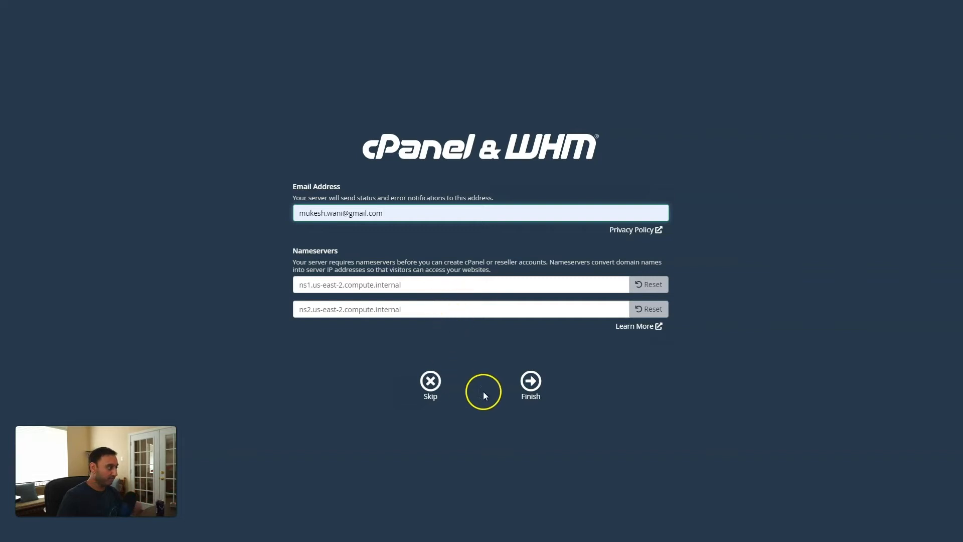
Finish initial setup with the default nameservers and load the WHM home dashboard
{"action": "left_click", "coordinate": [531, 383]}
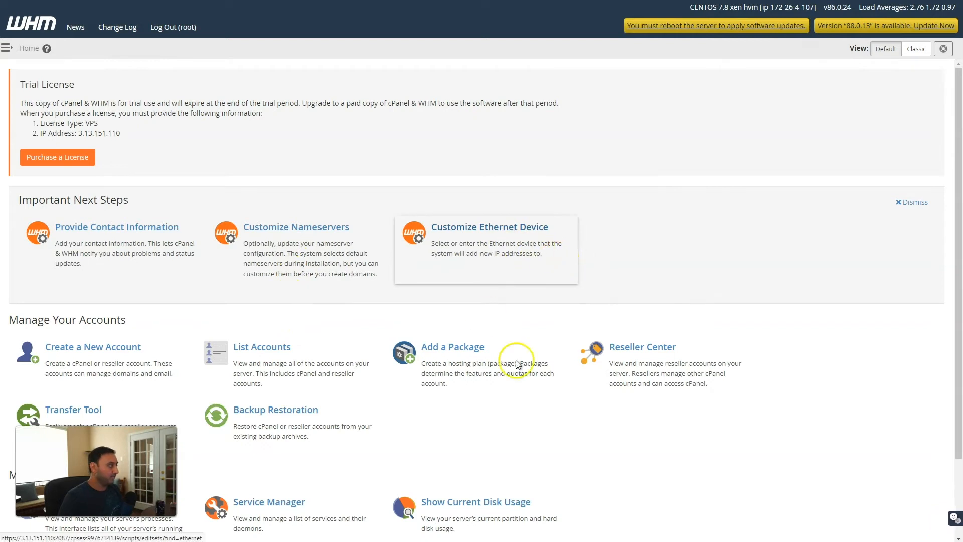
Change the server hostname to administration.mukesh.me under Networking Setup > Change Hostname
{"action": "scroll", "coordinate": [430, 338], "scroll_direction": "down", "scroll_amount": 2}
{"action": "scroll", "coordinate": [430, 338], "scroll_direction": "up", "scroll_amount": 2}
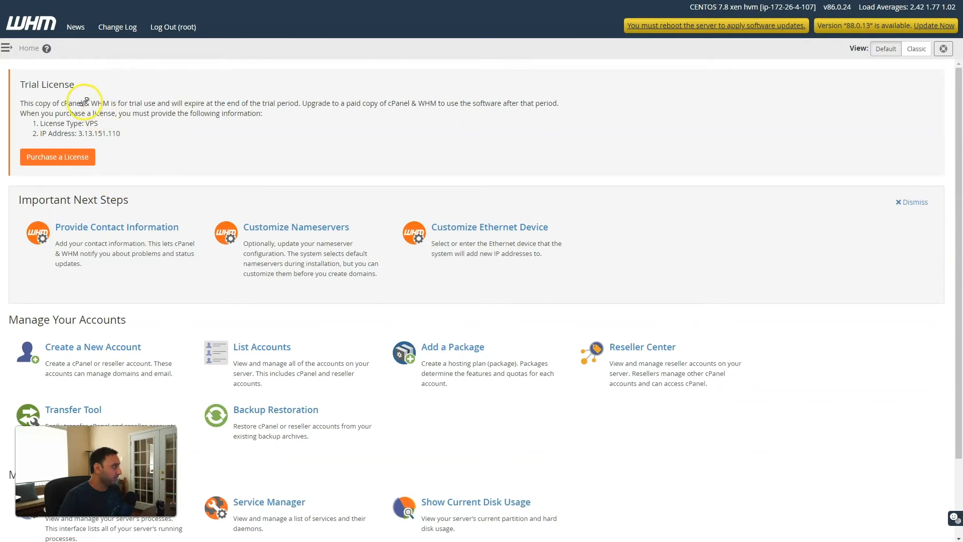
{"action": "left_click", "coordinate": [7, 48]}
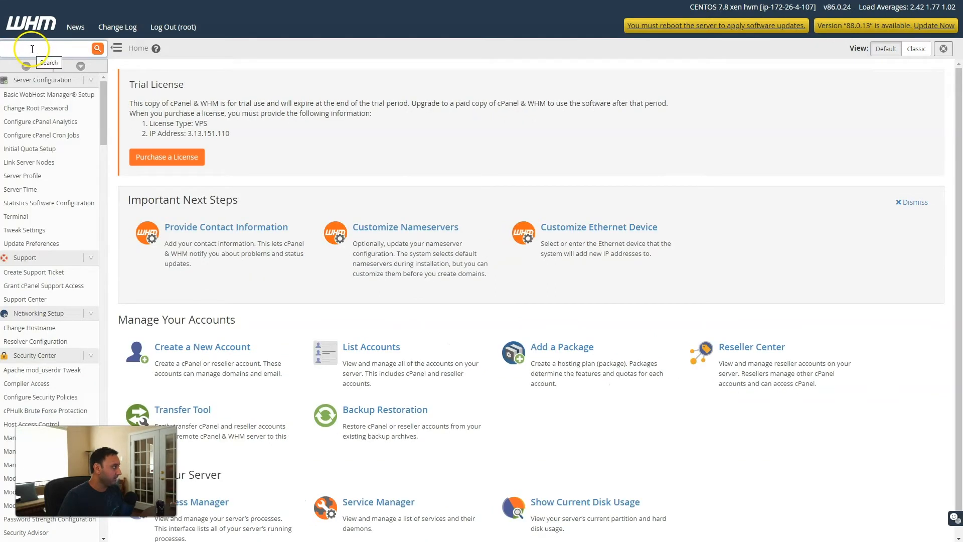
{"action": "left_click", "coordinate": [40, 328]}
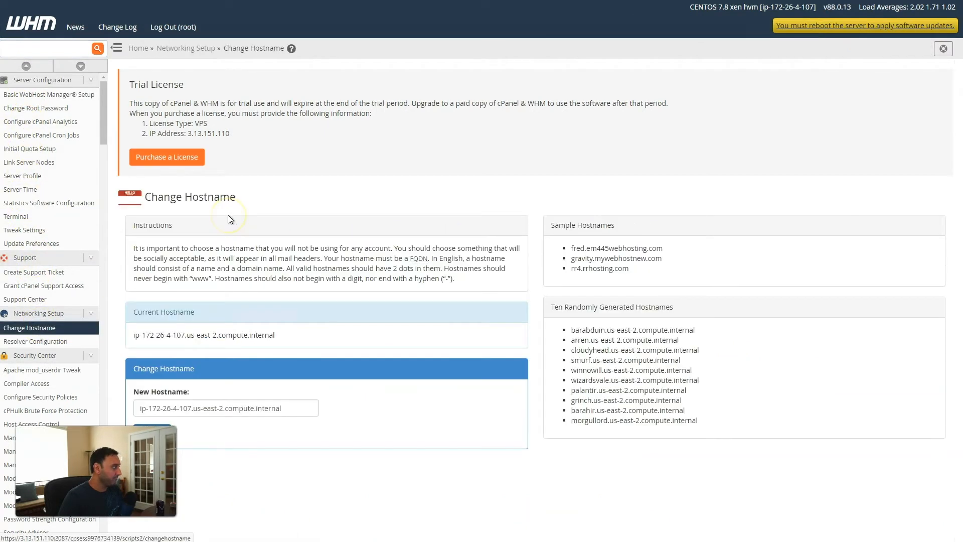
{"action": "left_click_drag", "start_coordinate": [283, 408], "coordinate": [132, 405]}
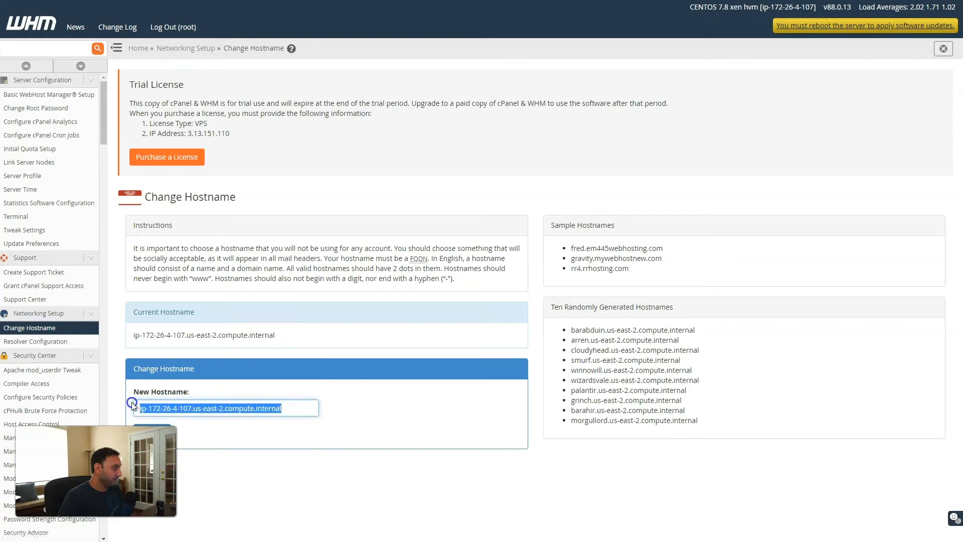
{"action": "key", "text": "BackSpace"}
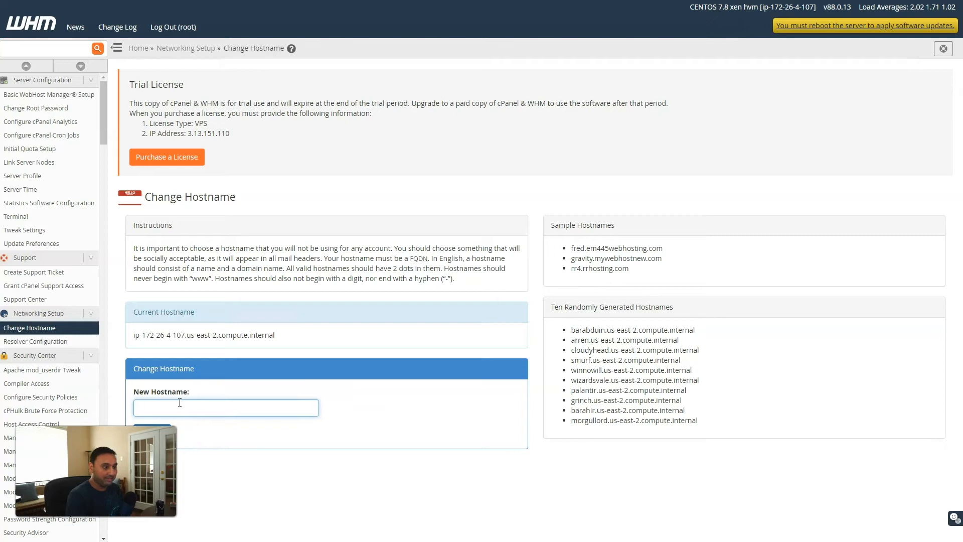
{"action": "type", "text": "administration"}
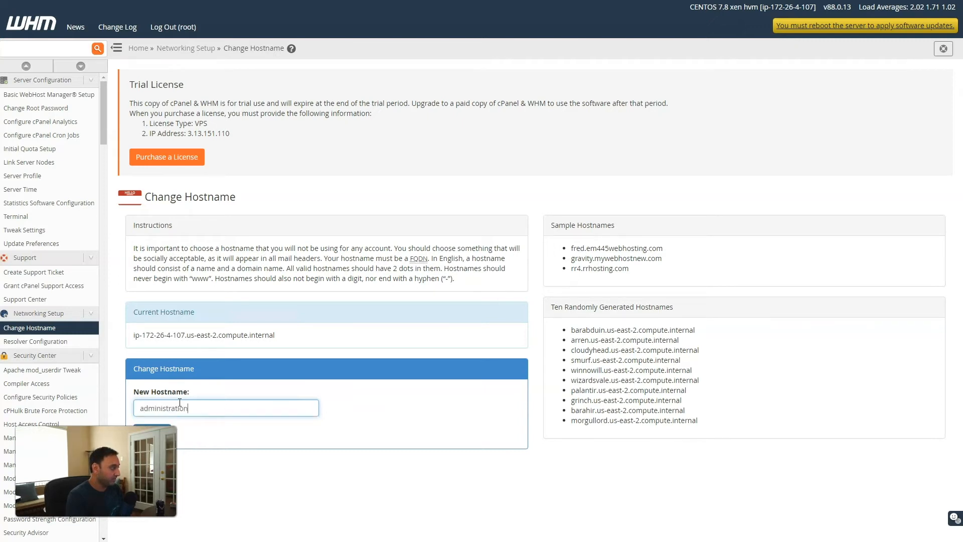
{"action": "type", "text": ".mukesh.me"}
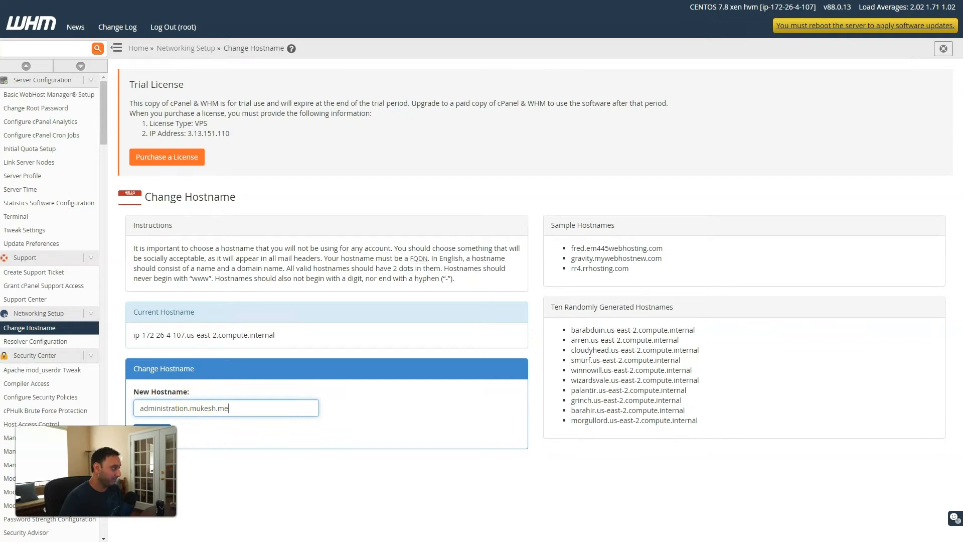
{"action": "left_click", "coordinate": [203, 445]}
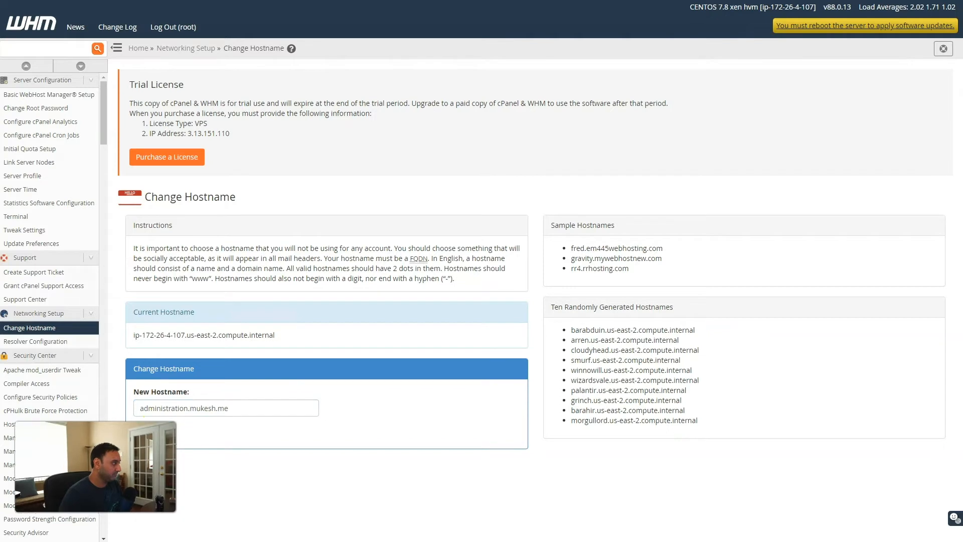
{"action": "left_click", "coordinate": [153, 432]}
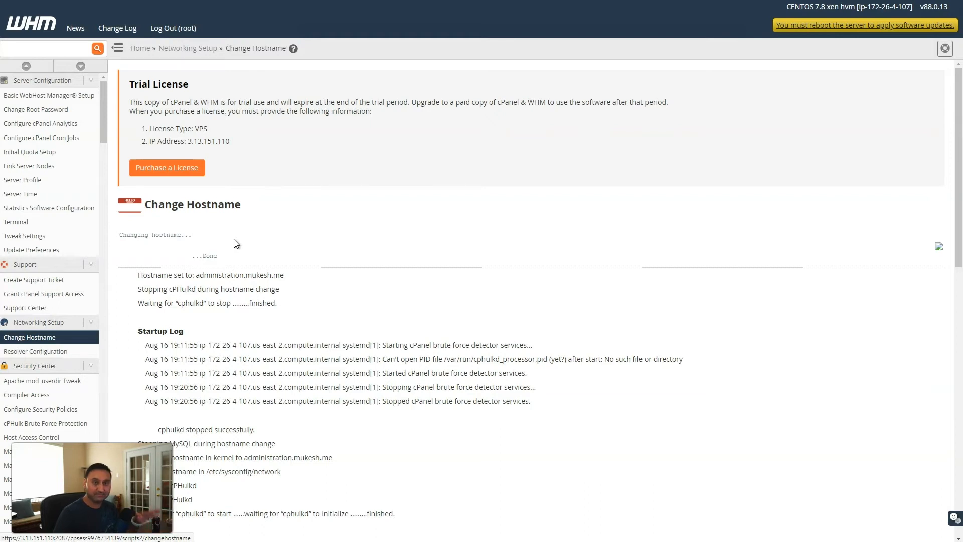
Let the hostname change finish, then go to Name.com DNS management for mukesh.me
{"action": "left_click", "coordinate": [234, 245]}
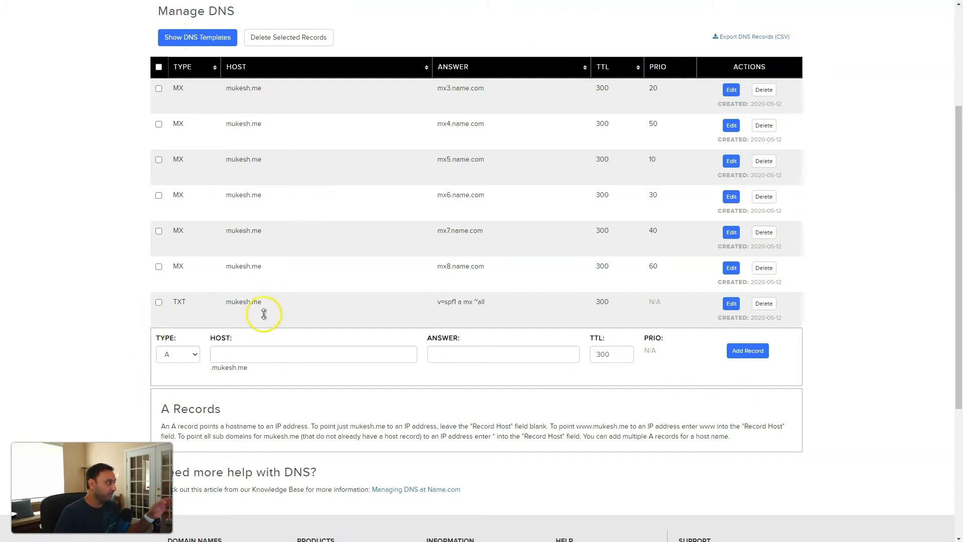
Add an A record for host administration pointing to static IP 3.13.151.110
{"action": "left_click", "coordinate": [223, 355]}
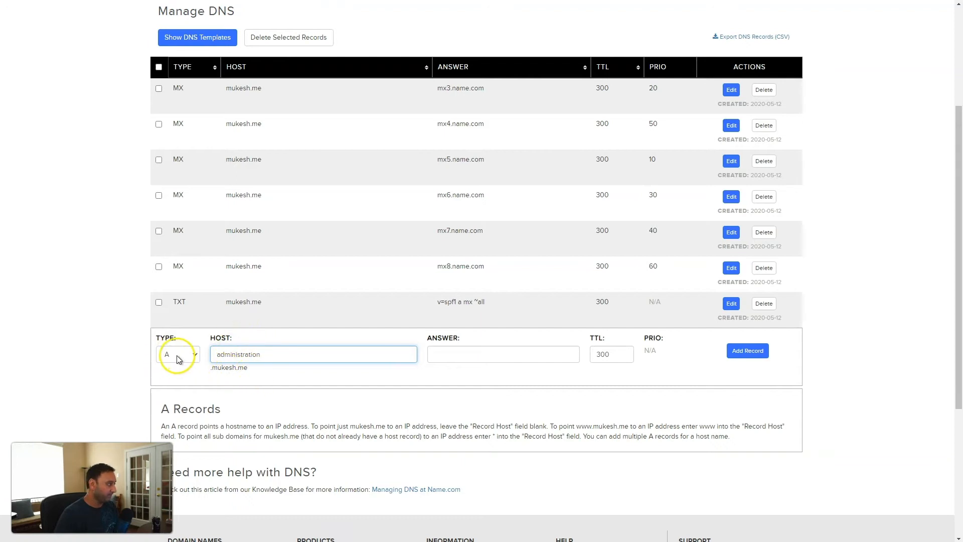
{"action": "left_click", "coordinate": [502, 358]}
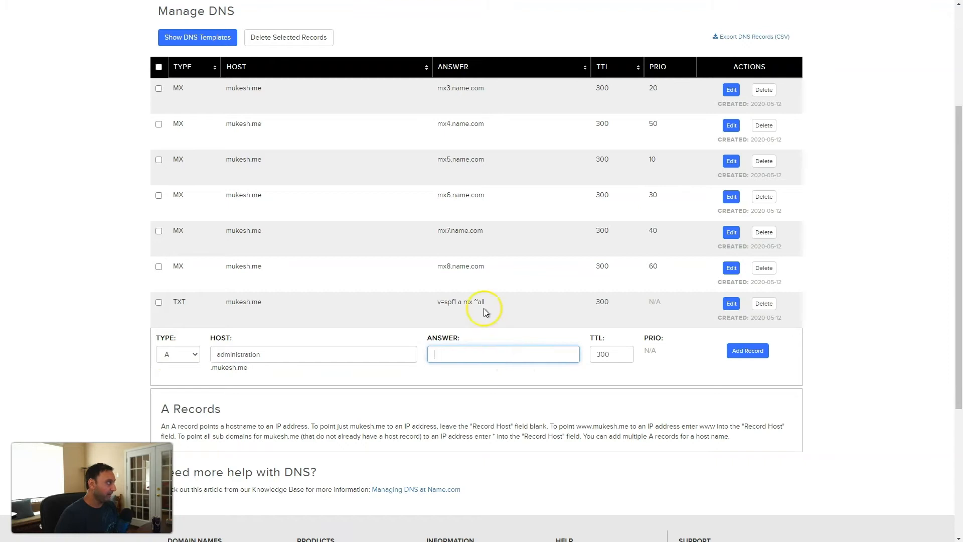
{"action": "key", "text": "alt+Tab"}
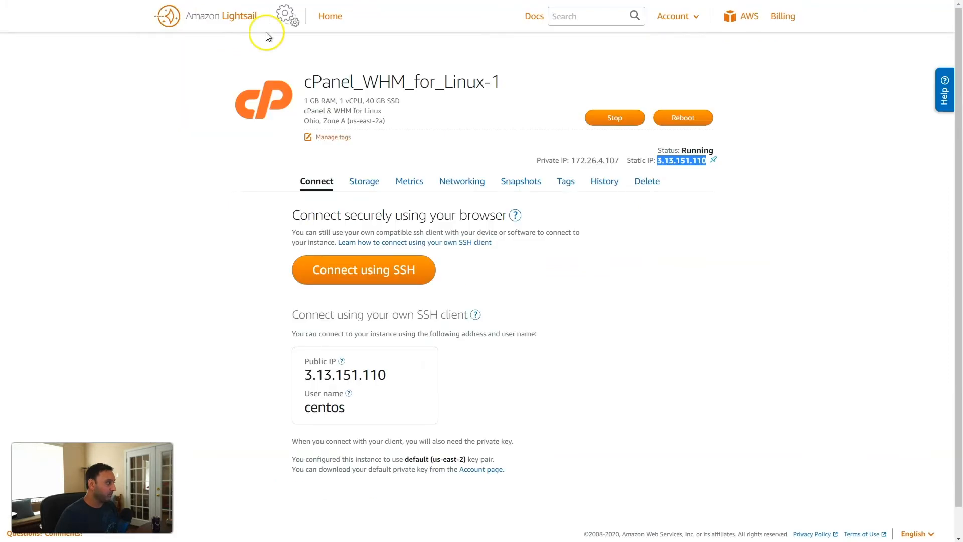
{"action": "right_click", "coordinate": [663, 164]}
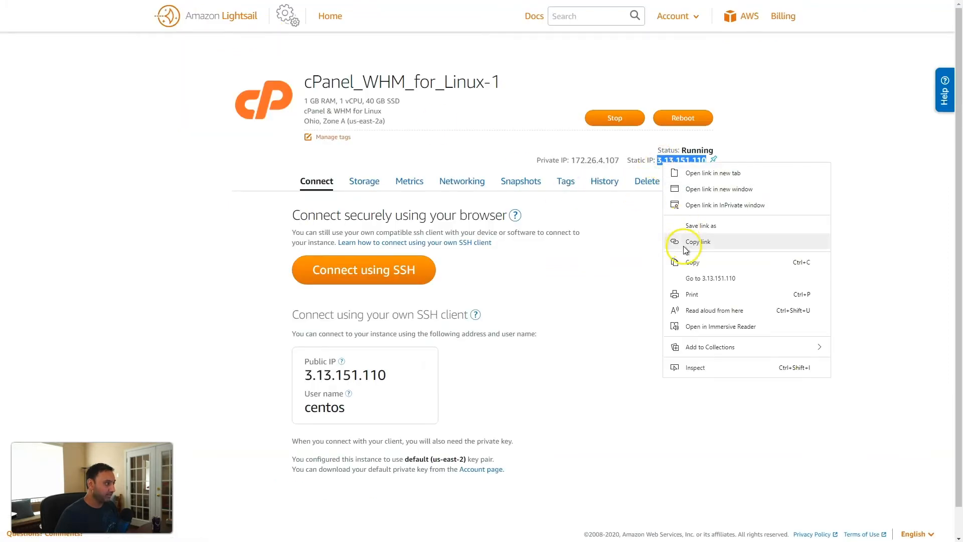
{"action": "left_click", "coordinate": [683, 262]}
{"action": "key", "text": "alt+Tab"}
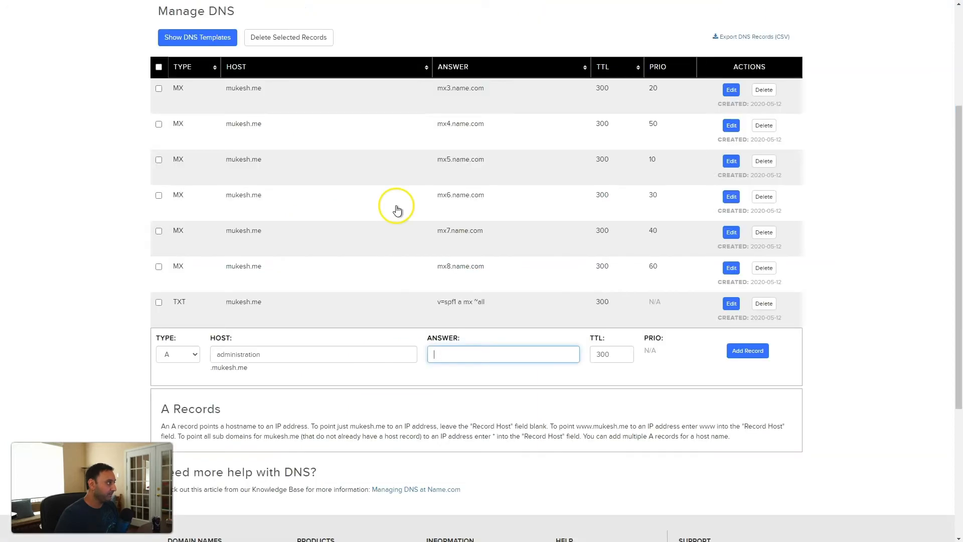
{"action": "right_click", "coordinate": [453, 354]}
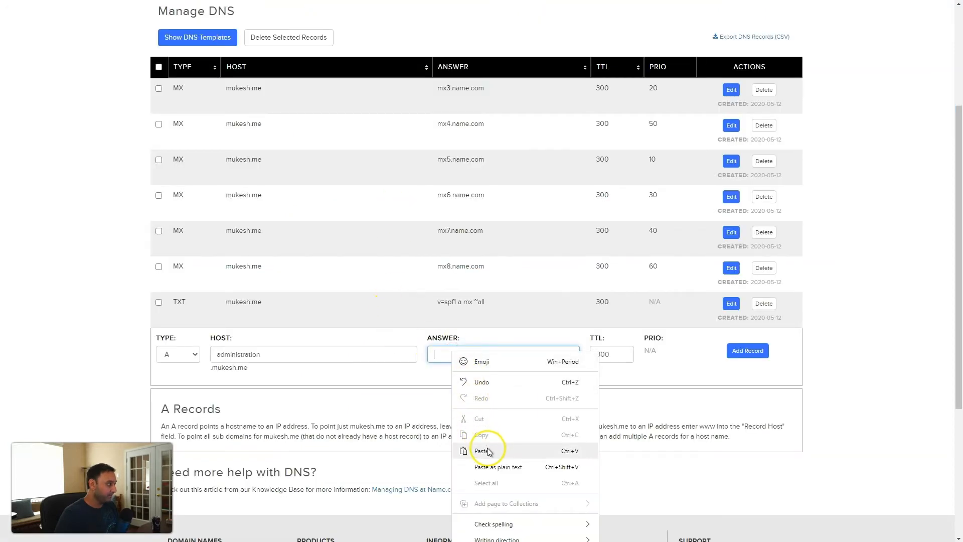
{"action": "left_click", "coordinate": [490, 466]}
{"action": "left_click", "coordinate": [749, 352]}
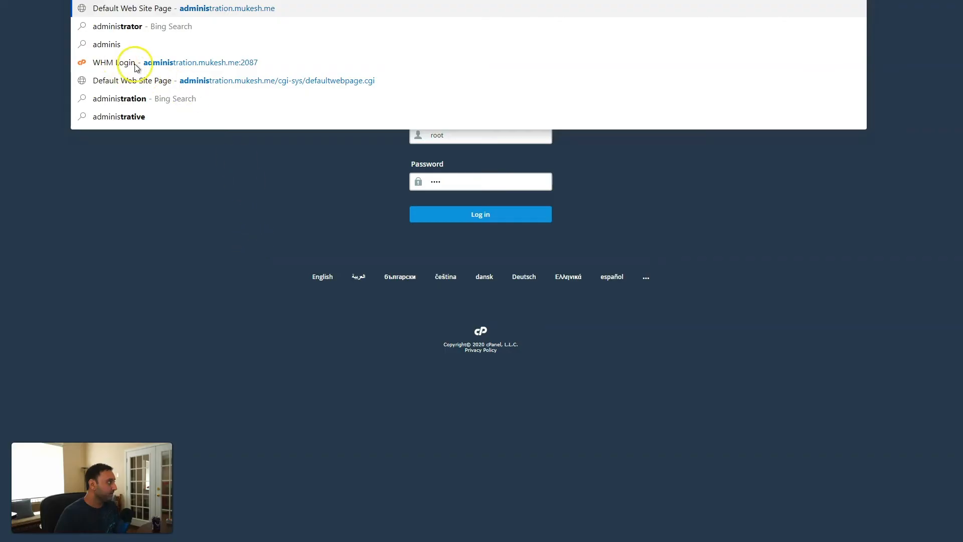
Log in to WHM as root at the new hostname on port 2087, then exit to WHM
{"action": "left_click", "coordinate": [197, 65]}
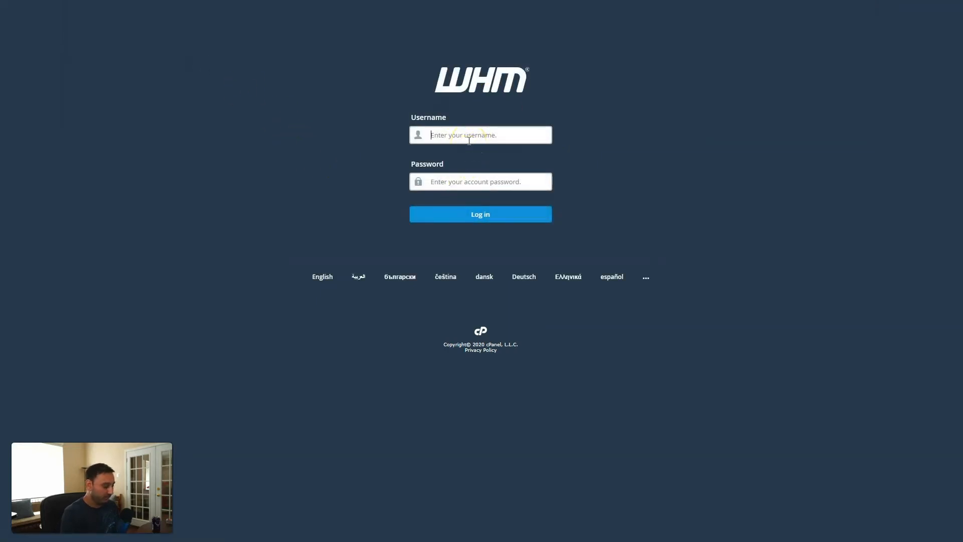
{"action": "type", "text": "r"}
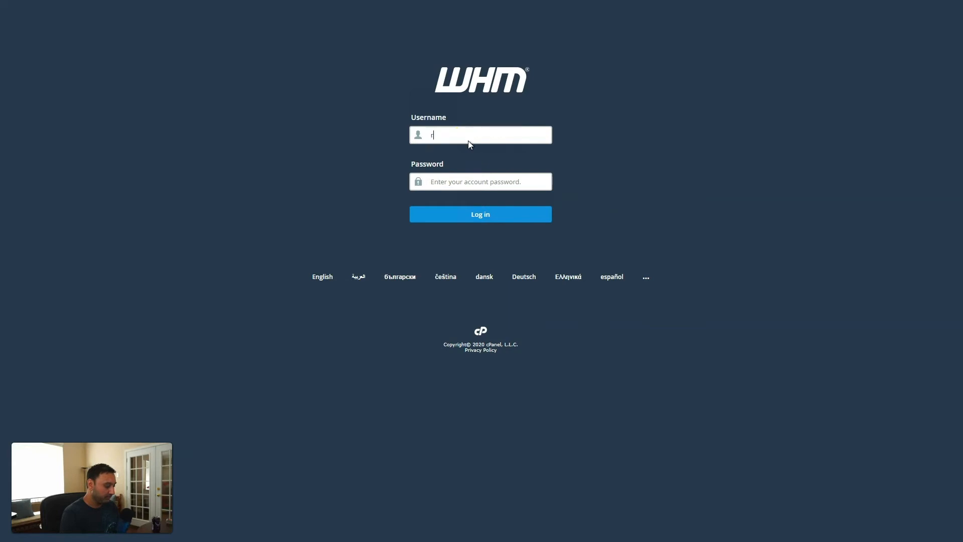
{"action": "type", "text": "oot••"}
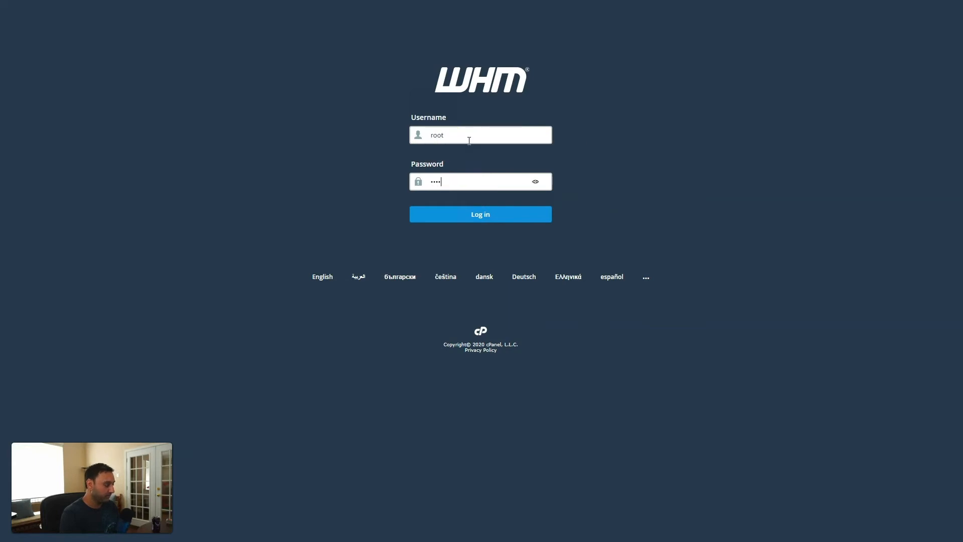
{"action": "key", "text": "Return"}
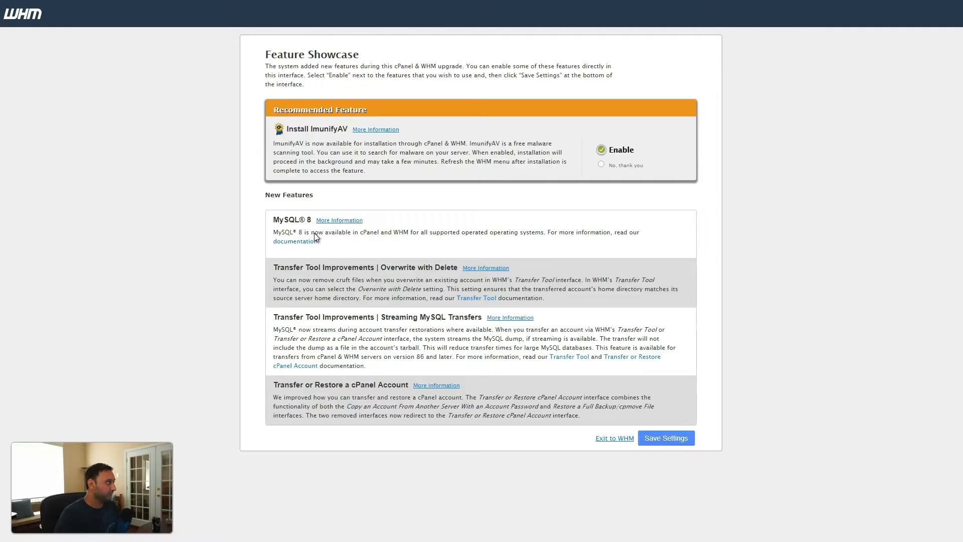
{"action": "left_click", "coordinate": [621, 439]}
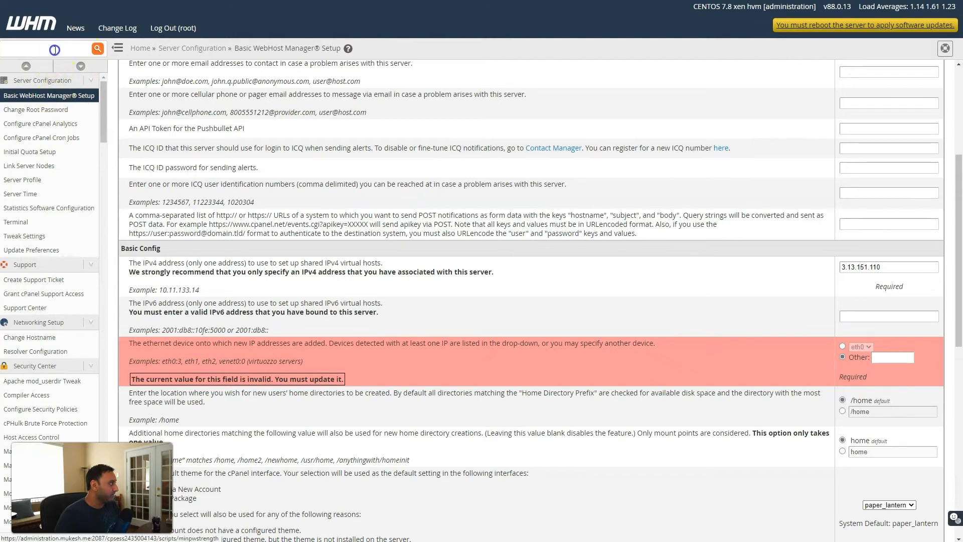
Filter the WHM sidebar functions with the search term 'site'
{"action": "scroll", "coordinate": [37, 160], "scroll_direction": "down", "scroll_amount": 7}
{"action": "scroll", "coordinate": [38, 162], "scroll_direction": "up", "scroll_amount": 3}
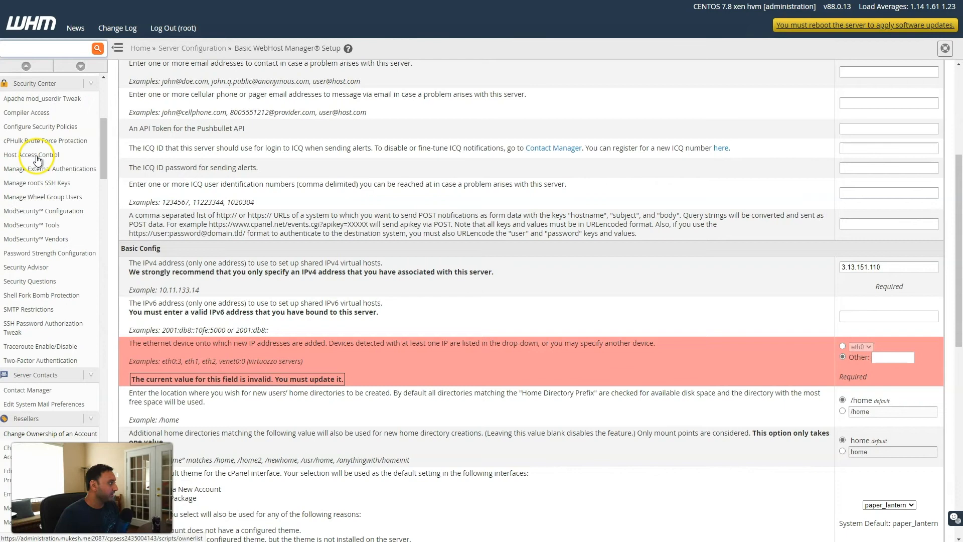
{"action": "scroll", "coordinate": [37, 160], "scroll_direction": "up", "scroll_amount": 3}
{"action": "left_click", "coordinate": [47, 49]}
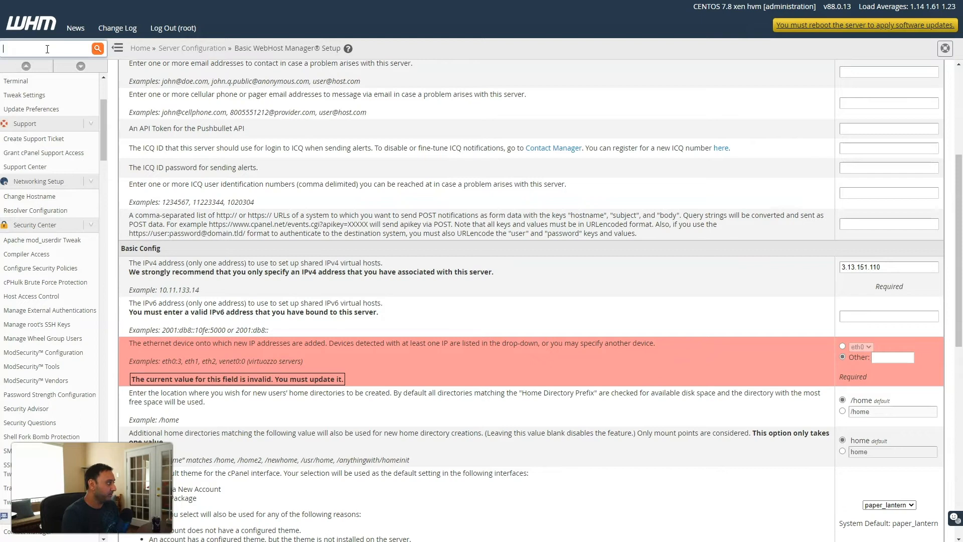
{"action": "type", "text": "site w"}
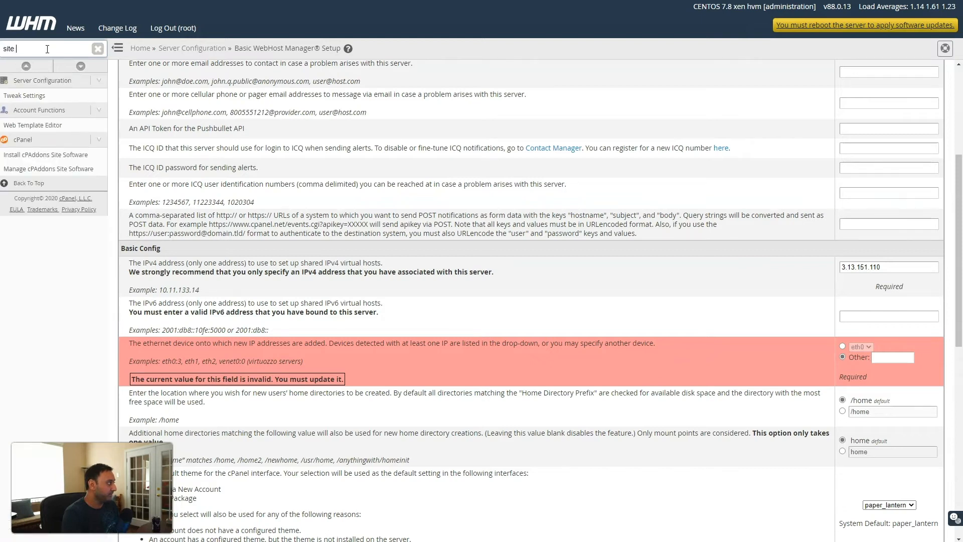
{"action": "key", "text": "BackSpace"}
{"action": "key", "text": "BackSpace"}
On Install cPAddons Site Software, tick WordPress and update the cPAddon config
{"action": "left_click", "coordinate": [34, 157]}
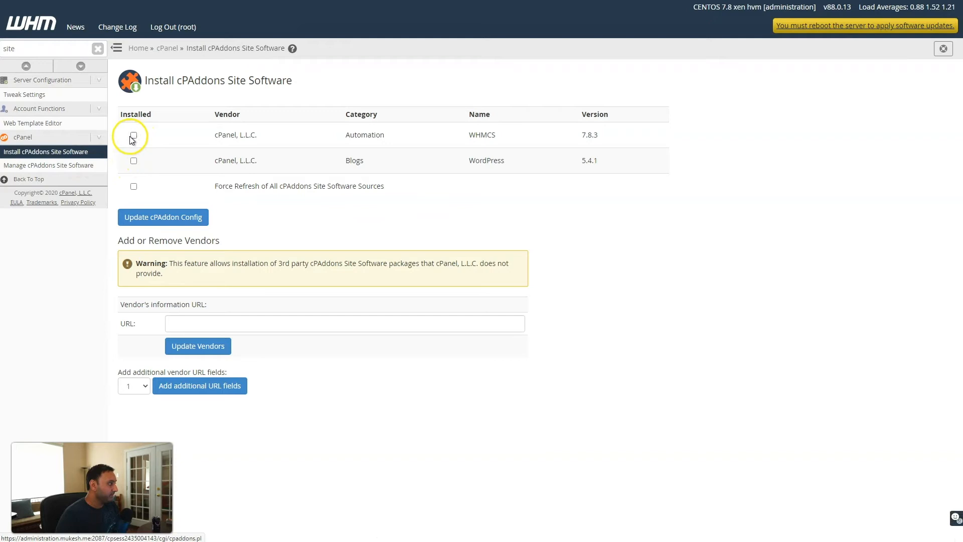
{"action": "left_click", "coordinate": [134, 161]}
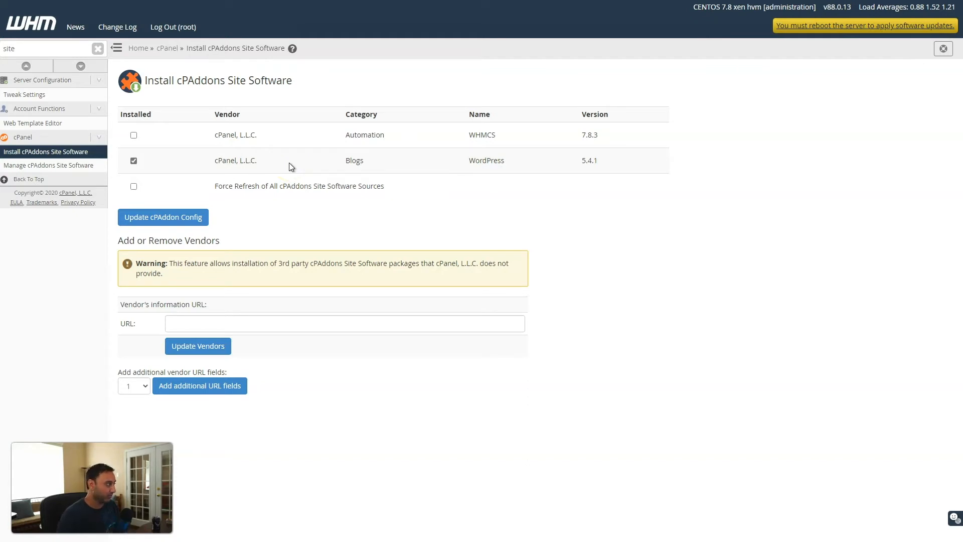
{"action": "left_click", "coordinate": [180, 219]}
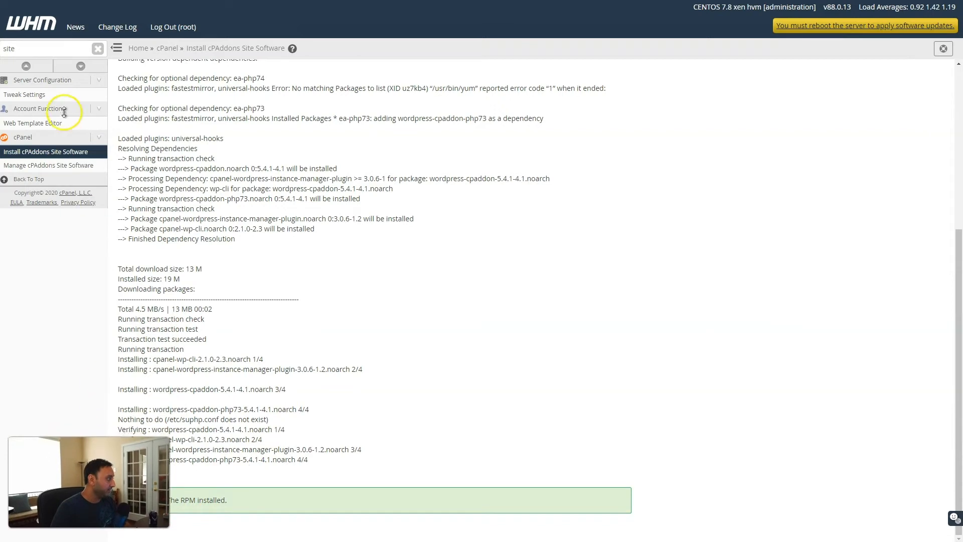
Search the sidebar for 'auto' and open SSL/TLS > Manage AutoSSL
{"action": "left_click", "coordinate": [32, 50]}
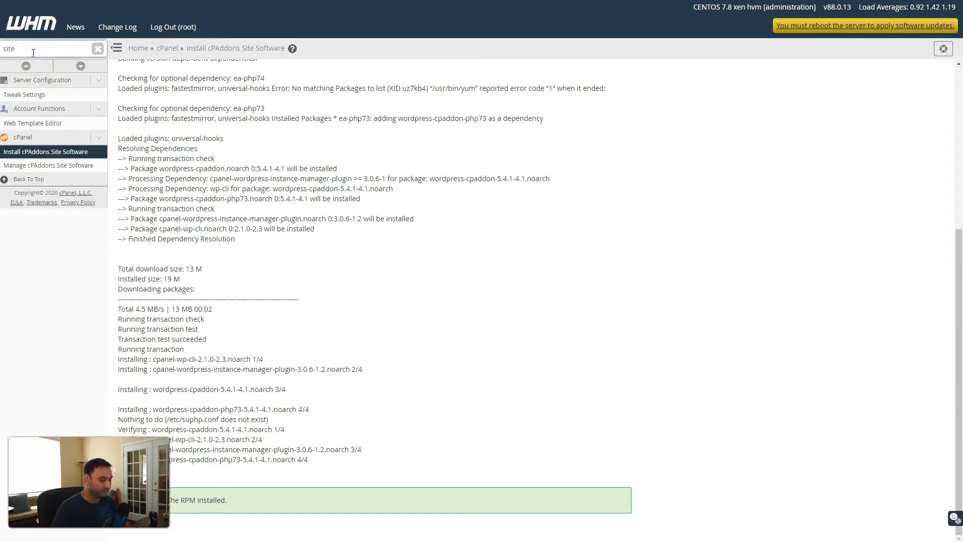
{"action": "key", "text": "BackSpace"}
{"action": "key", "text": "BackSpace"}
{"action": "key", "text": "BackSpace"}
{"action": "key", "text": "BackSpace"}
{"action": "key", "text": "BackSpace"}
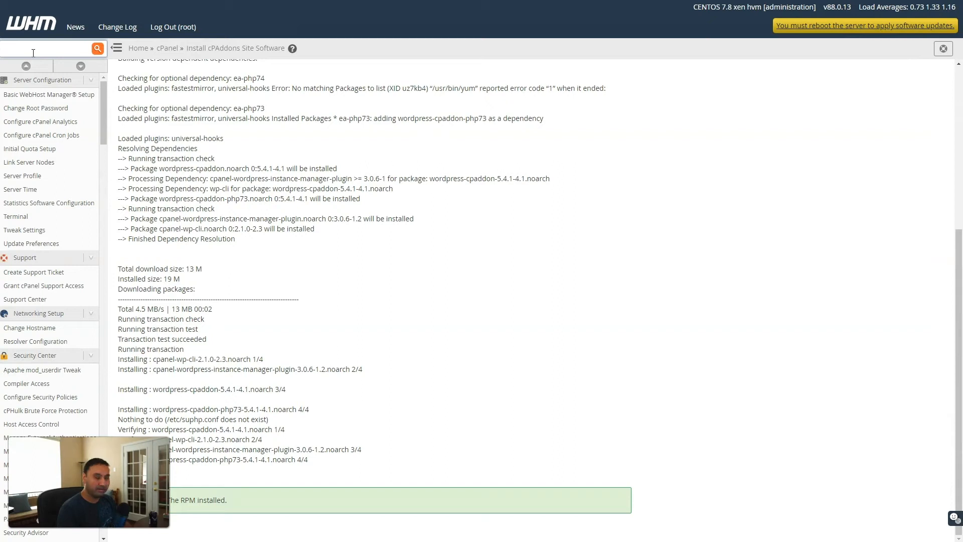
{"action": "type", "text": "auto"}
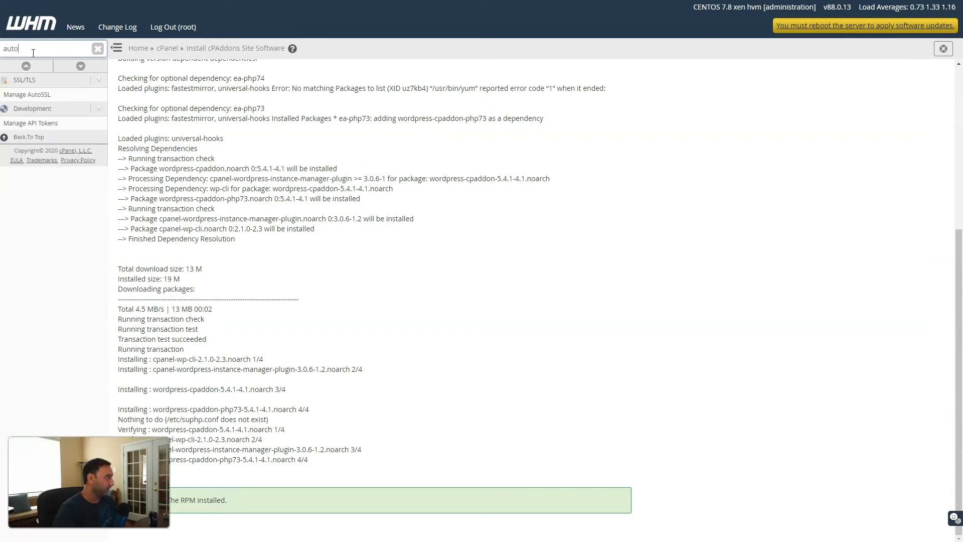
{"action": "left_click", "coordinate": [38, 95]}
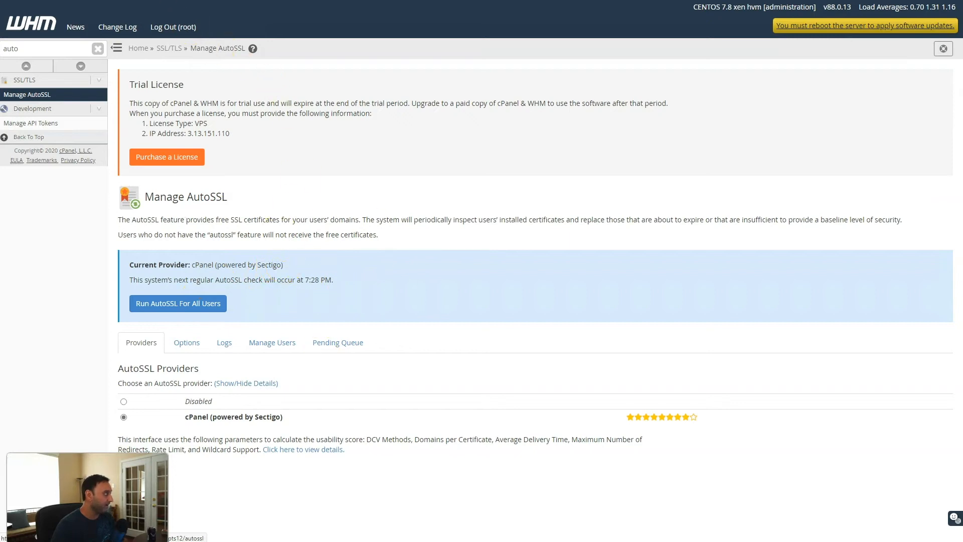
Open a browser SSH session to the Lightsail cPanel server and center its terminal
{"action": "key", "text": "ctrl+shift+Tab"}
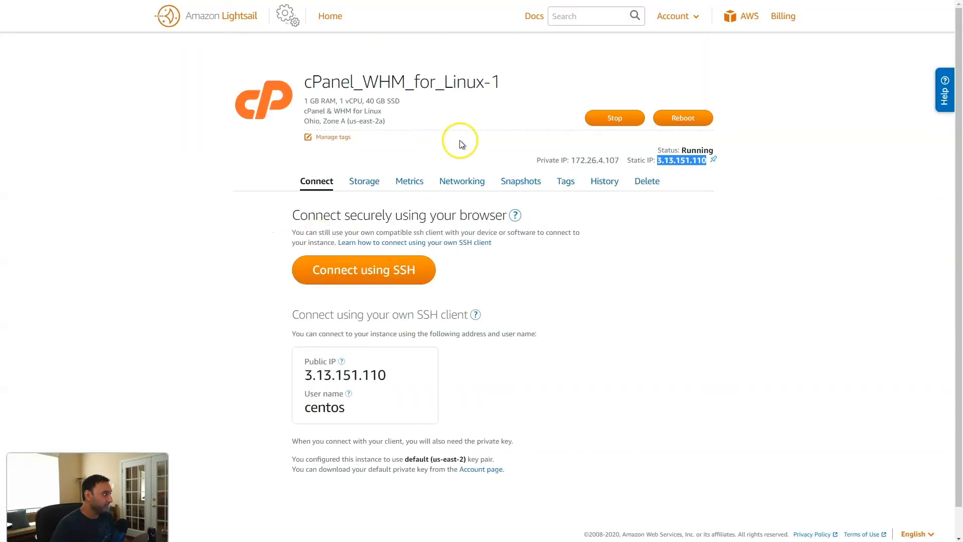
{"action": "left_click", "coordinate": [370, 269]}
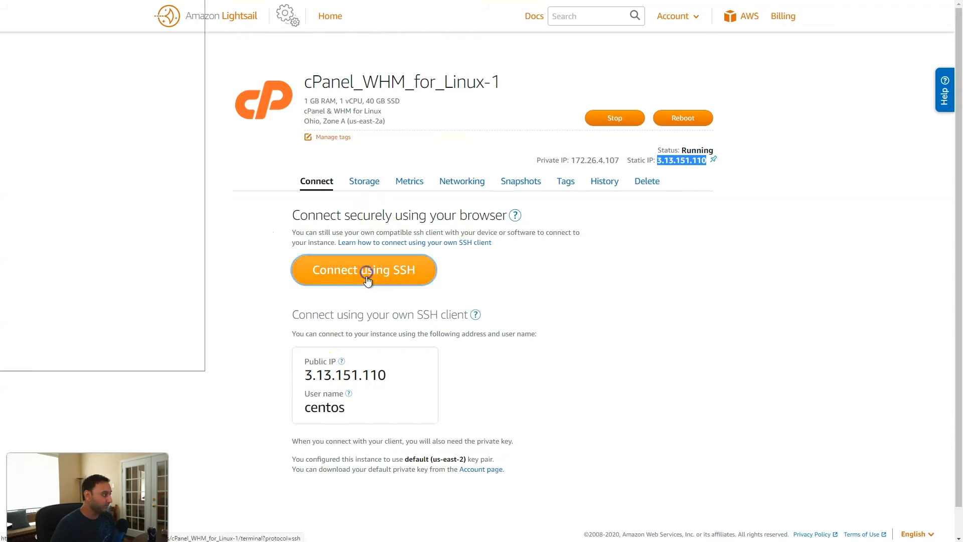
{"action": "left_click_drag", "start_coordinate": [329, 15], "coordinate": [576, 41]}
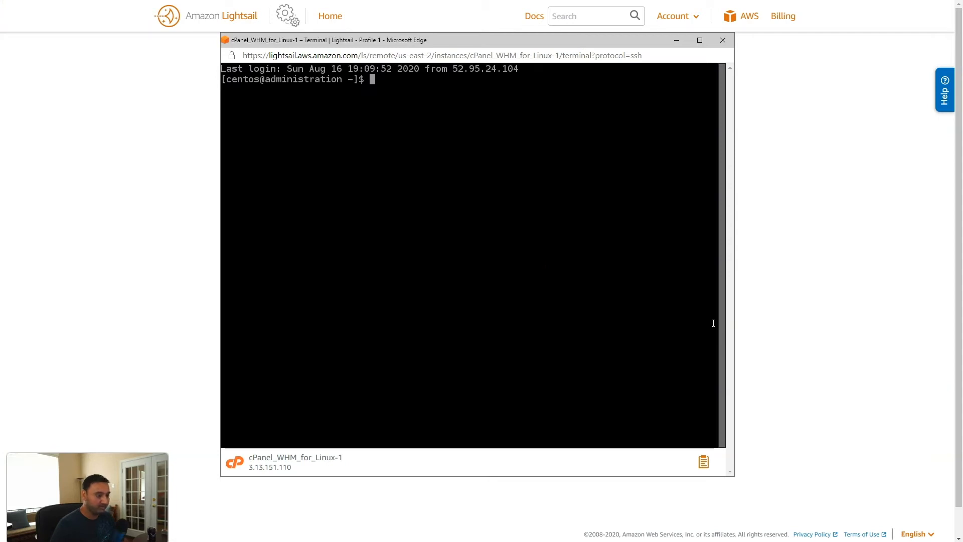
{"action": "right_click", "coordinate": [506, 115]}
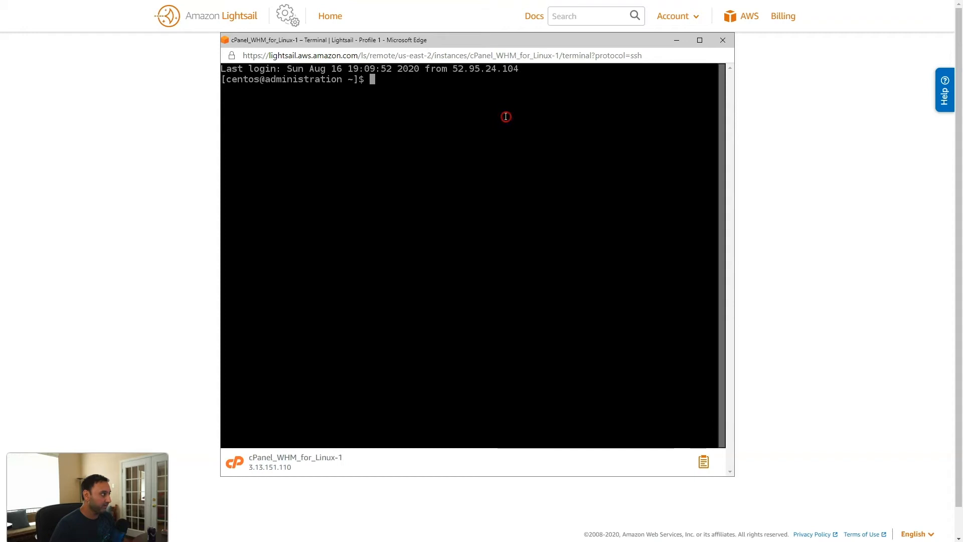
{"action": "left_click", "coordinate": [446, 115]}
As root via sudo su, run /scripts/install_lets_encrypt_autossl_provider, then minimize the terminal
{"action": "type", "text": "sudo su"}
{"action": "key", "text": "Return"}
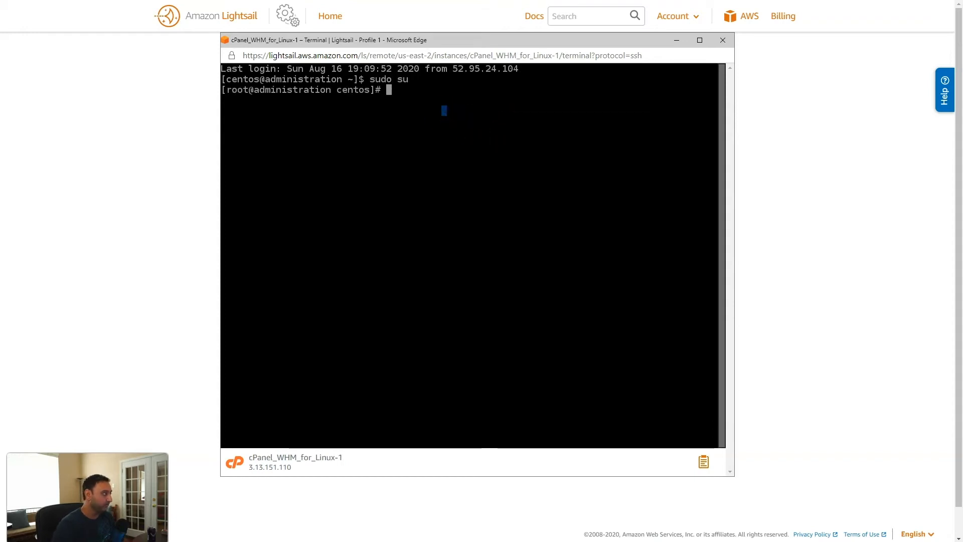
{"action": "right_click", "coordinate": [442, 109]}
{"action": "left_click", "coordinate": [470, 208]}
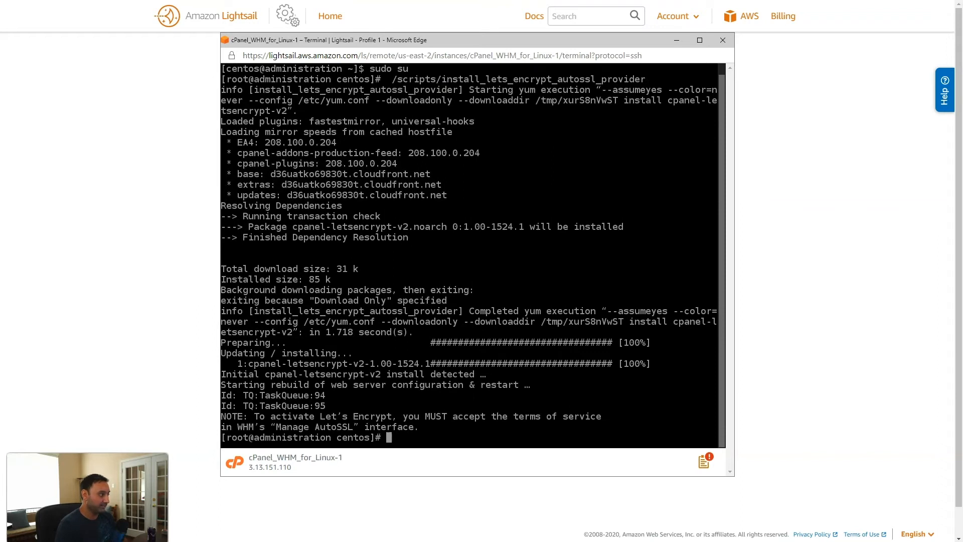
{"action": "left_click", "coordinate": [439, 112]}
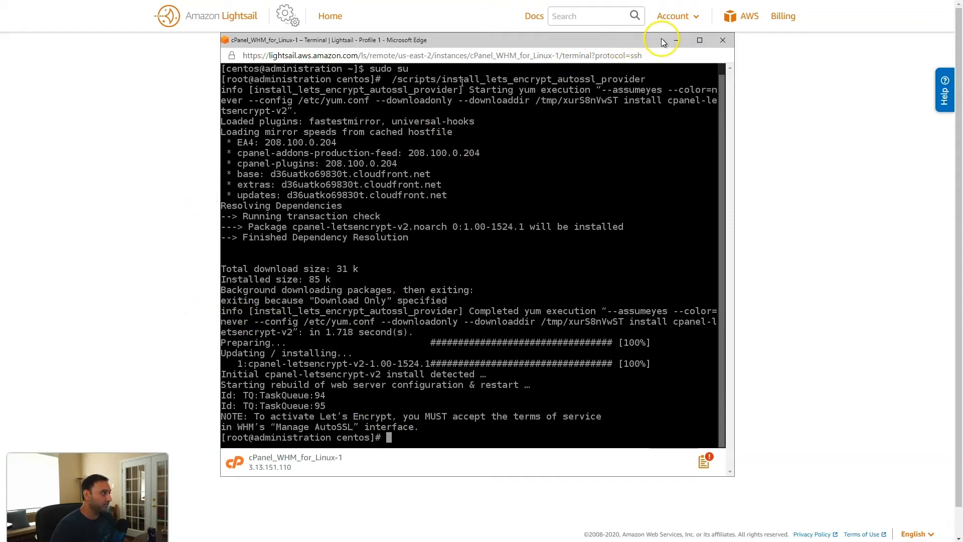
{"action": "left_click", "coordinate": [680, 39]}
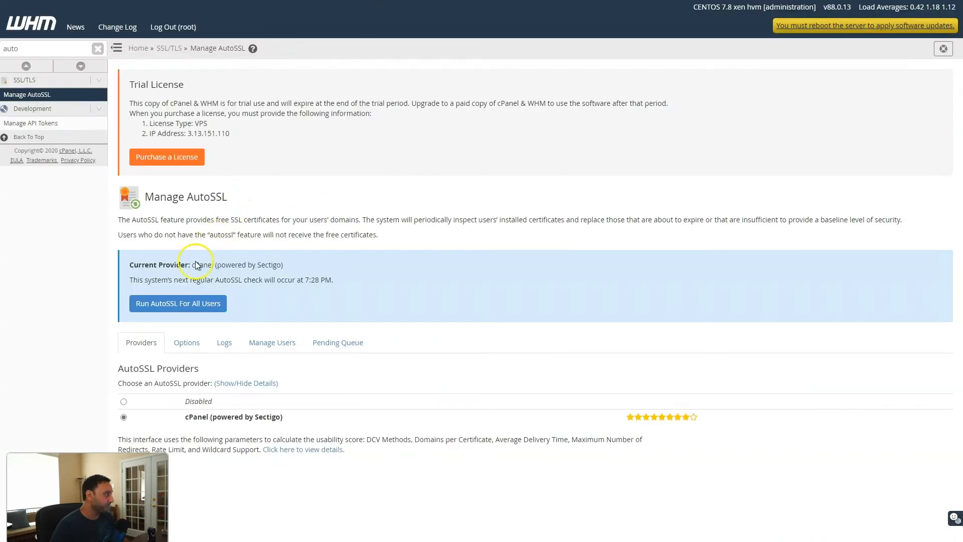
Select Let's Encrypt as AutoSSL provider, accept its terms, recreate the registration, and save
{"action": "left_click", "coordinate": [45, 98]}
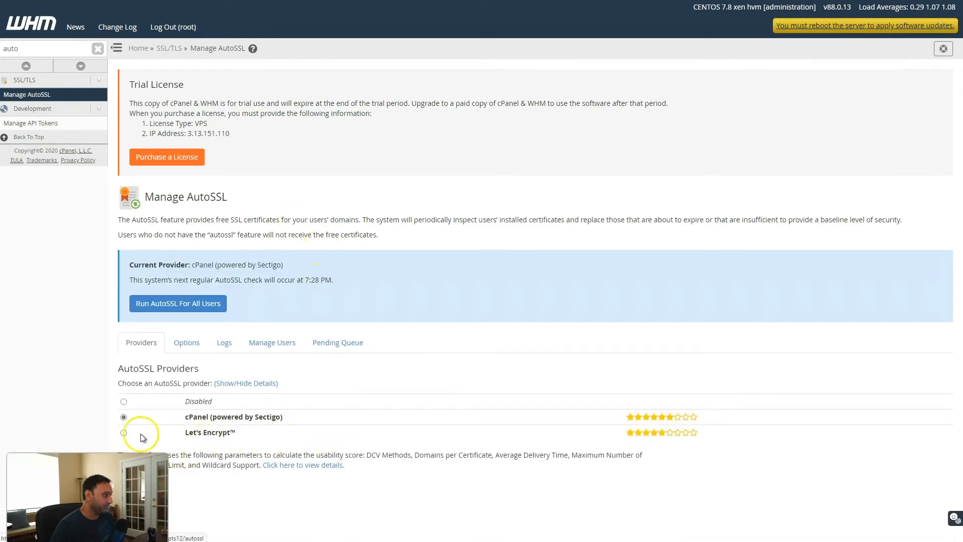
{"action": "left_click", "coordinate": [124, 434]}
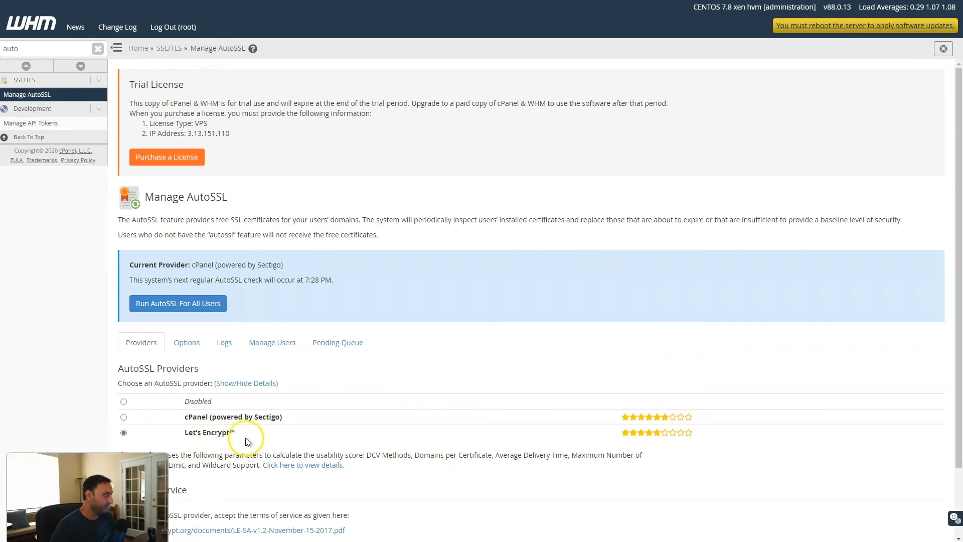
{"action": "scroll", "coordinate": [246, 441], "scroll_direction": "down", "scroll_amount": 2}
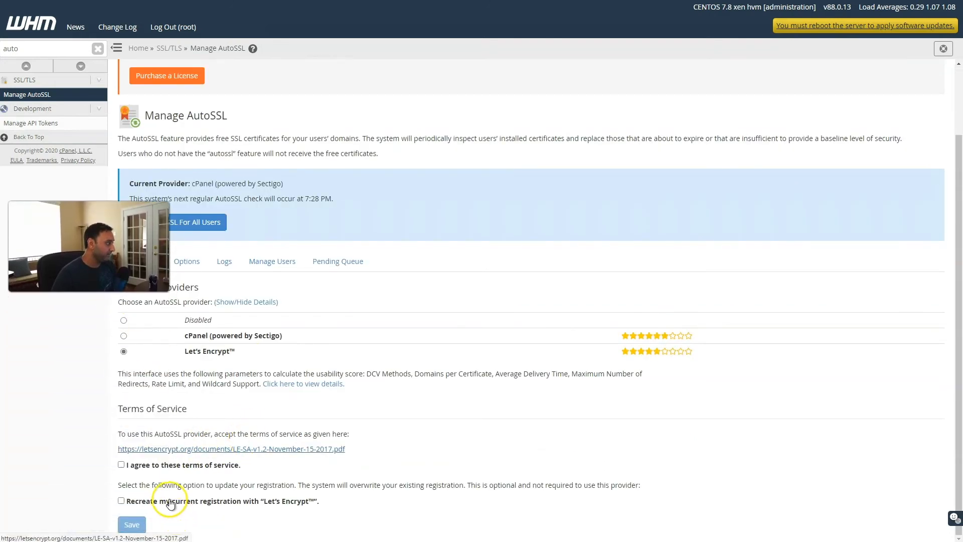
{"action": "left_click", "coordinate": [121, 465]}
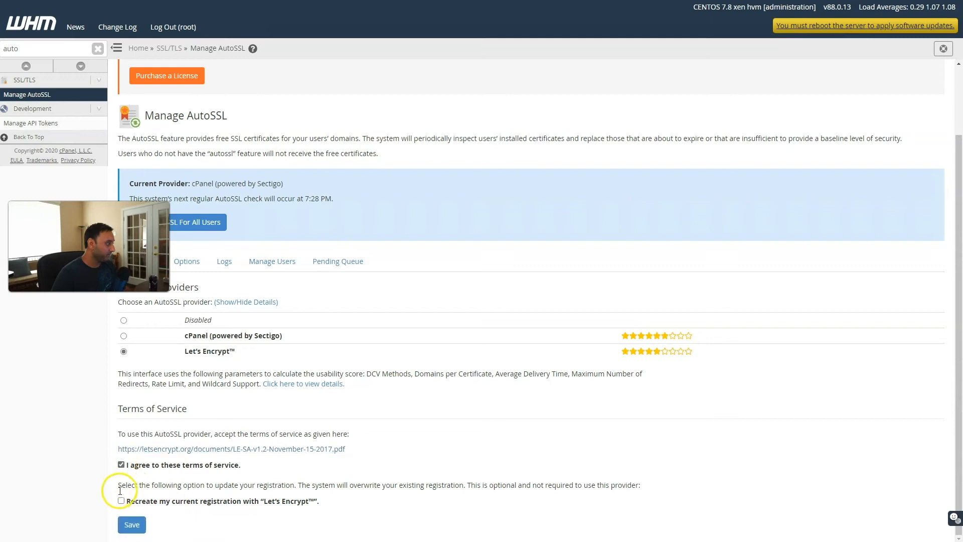
{"action": "left_click", "coordinate": [121, 501]}
{"action": "left_click", "coordinate": [129, 523]}
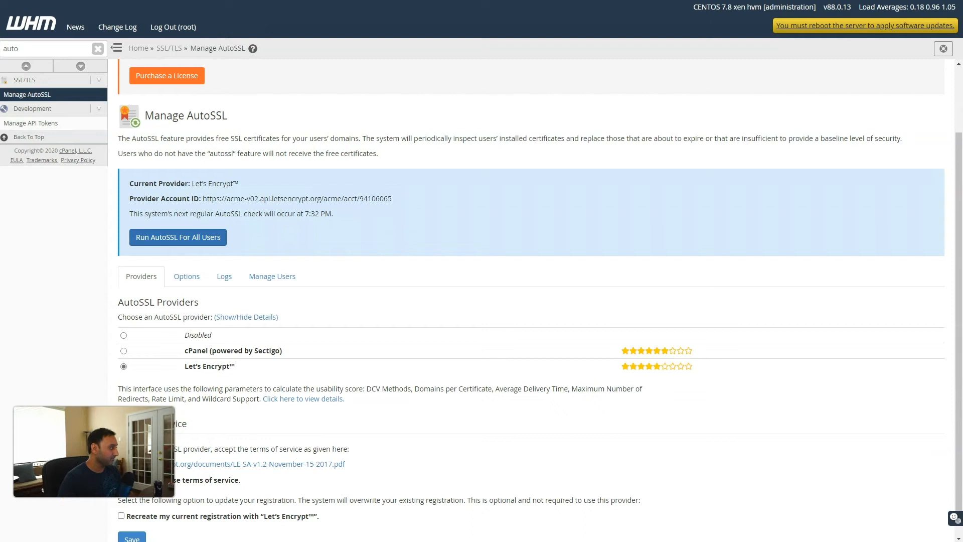
Search the sidebar for 'create' and open Create a New Account
{"action": "left_click", "coordinate": [54, 48]}
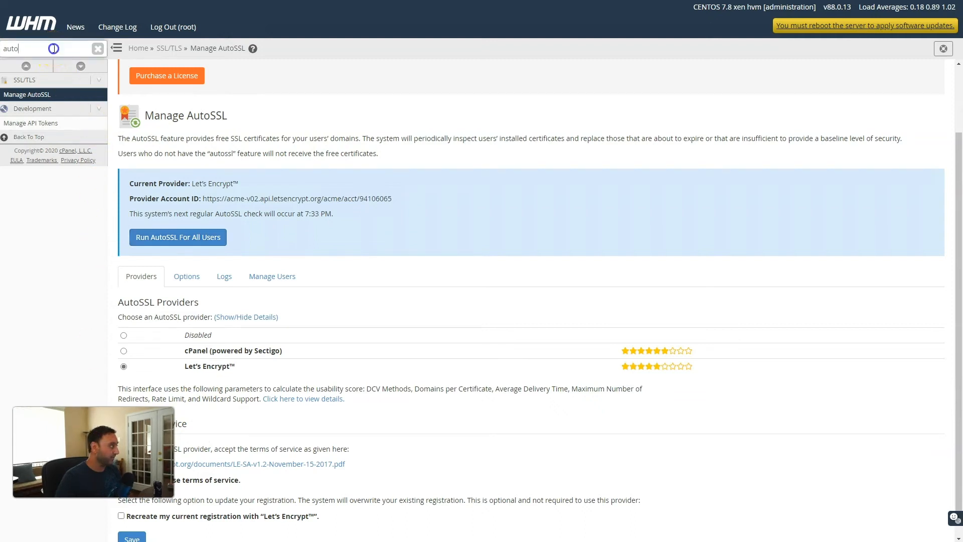
{"action": "key", "text": "BackSpace"}
{"action": "key", "text": "BackSpace"}
{"action": "key", "text": "BackSpace"}
{"action": "key", "text": "BackSpace"}
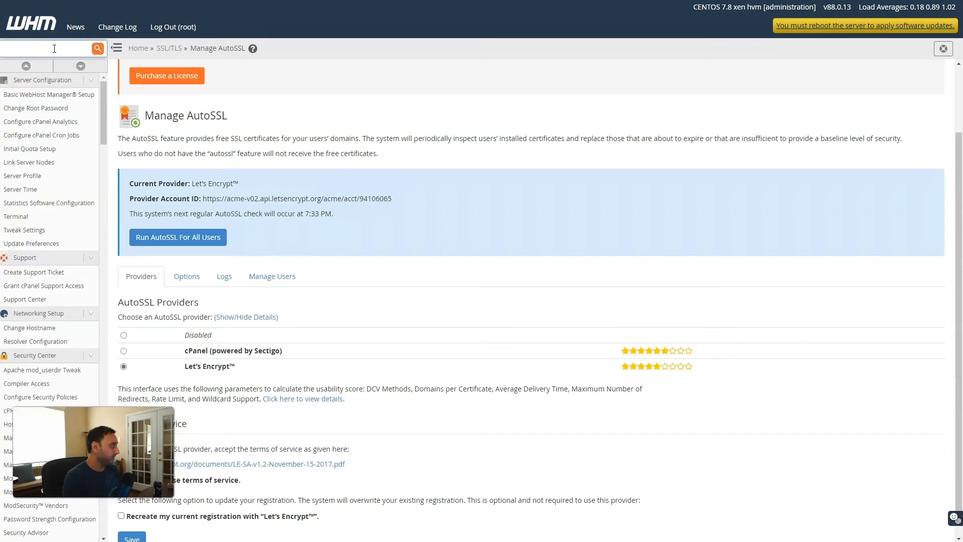
{"action": "type", "text": "create"}
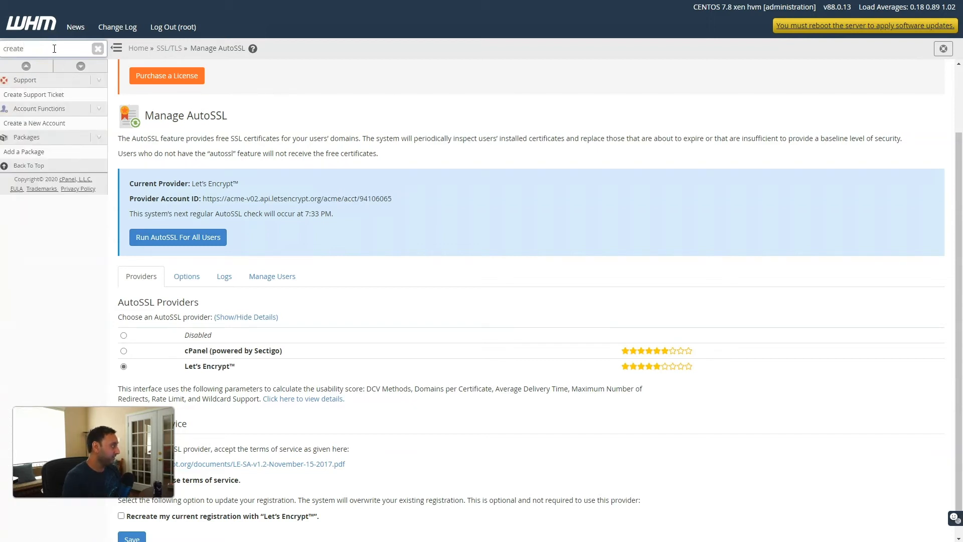
{"action": "left_click", "coordinate": [34, 123]}
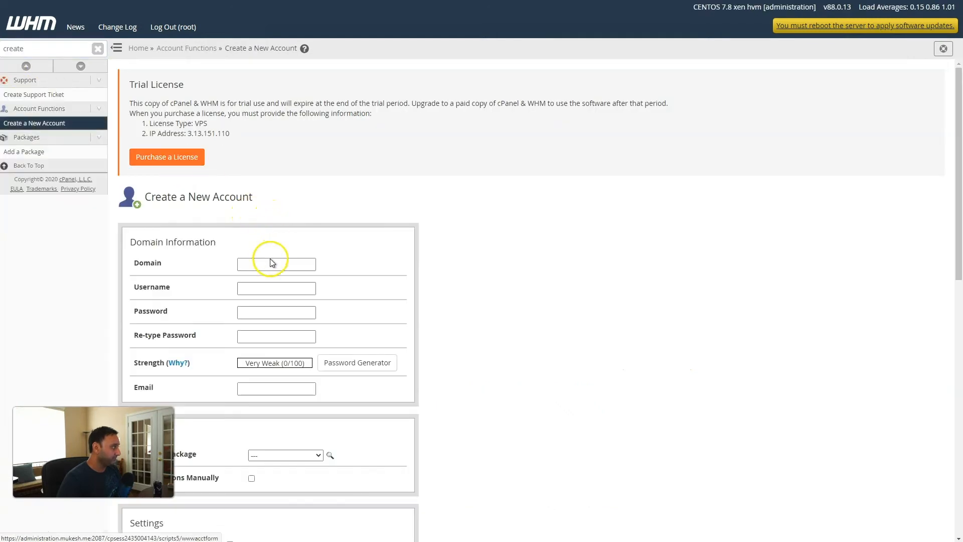
Enter domain web.mukesh.me, the account password twice, and the contact e-mail
{"action": "left_click", "coordinate": [270, 263]}
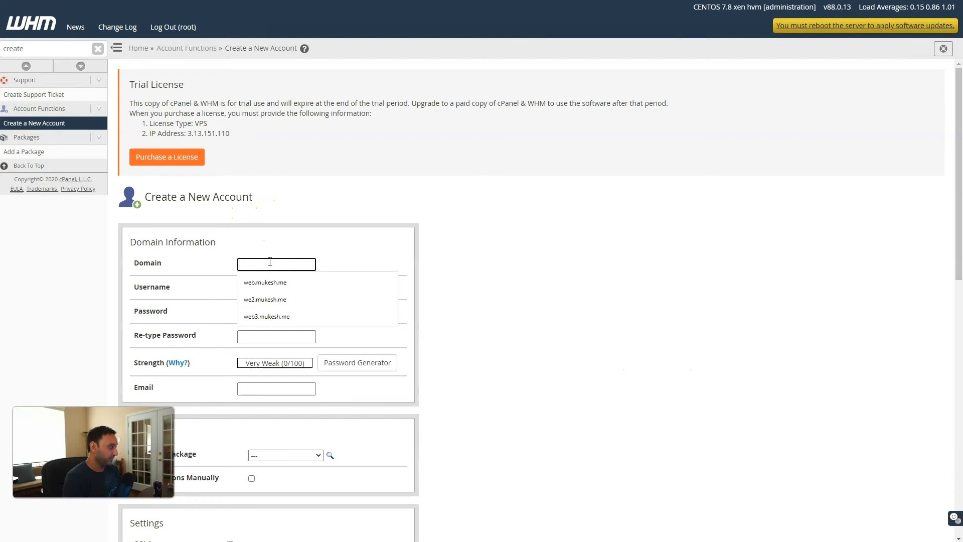
{"action": "type", "text": "web.mukesh.me"}
{"action": "key", "text": "Tab"}
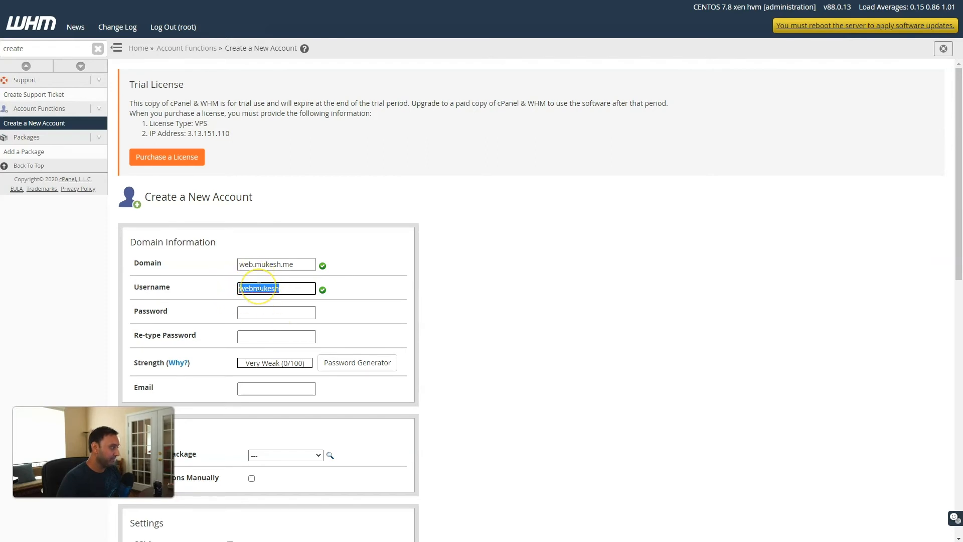
{"action": "left_click", "coordinate": [257, 312]}
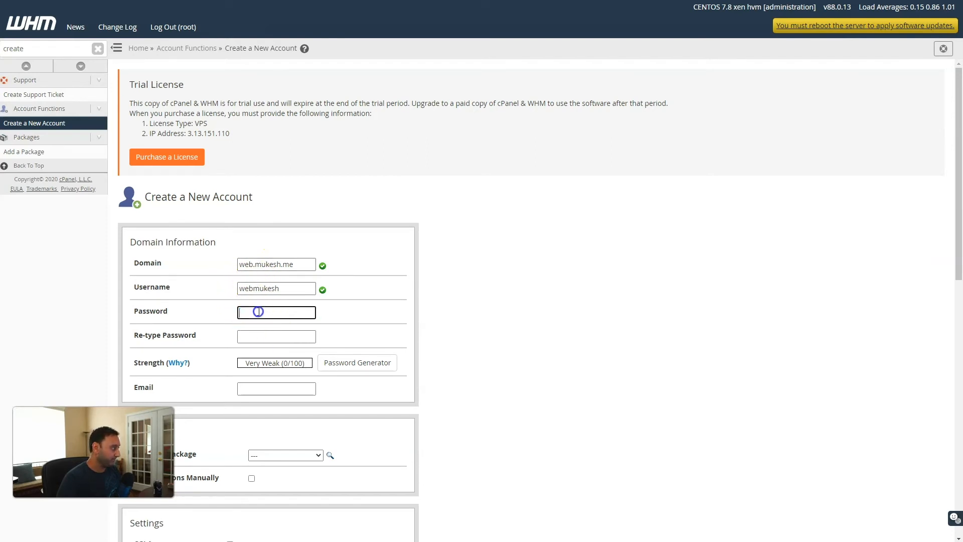
{"action": "type", "text": "••••••"}
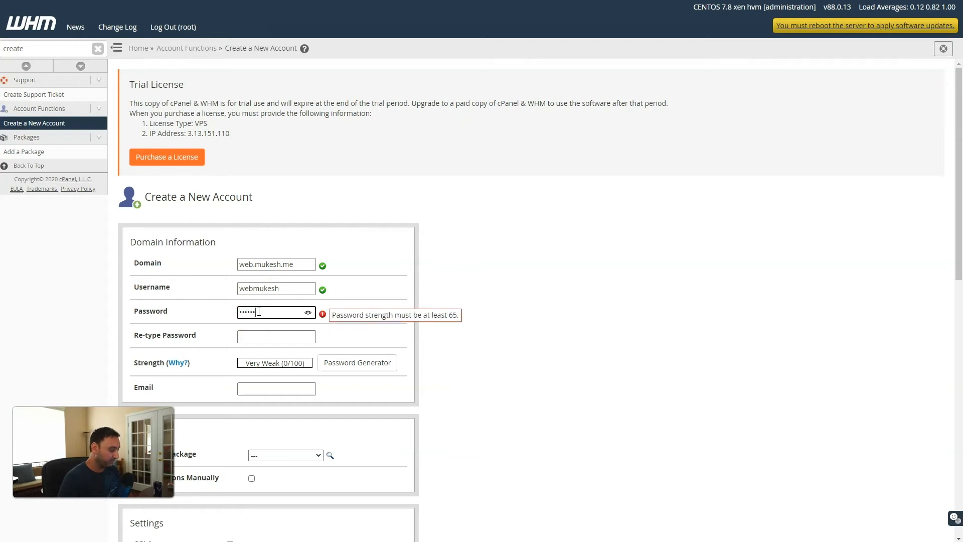
{"action": "key", "text": "Tab"}
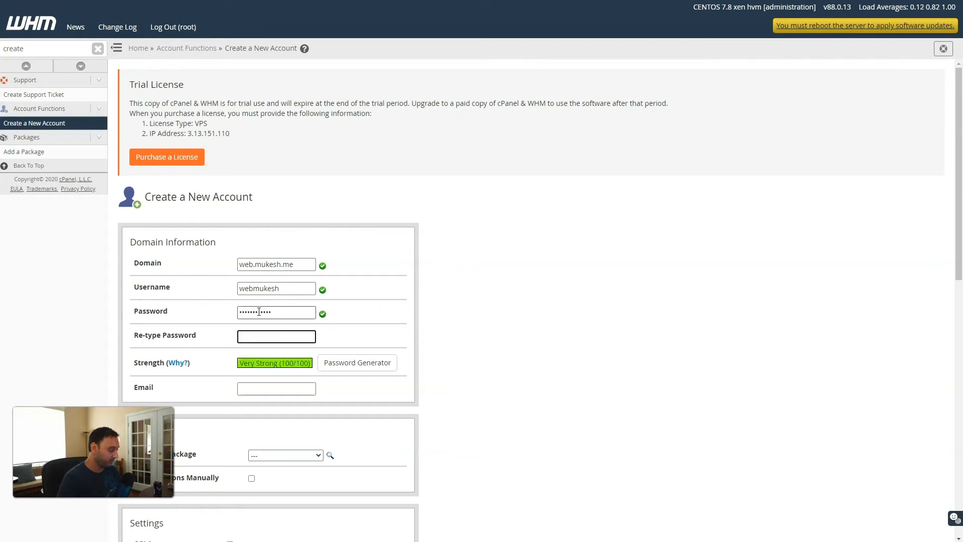
{"action": "type", "text": "••••••••••••"}
{"action": "scroll", "coordinate": [260, 312], "scroll_direction": "down", "scroll_amount": 3}
{"action": "left_click", "coordinate": [252, 242]}
{"action": "left_click", "coordinate": [245, 262]}
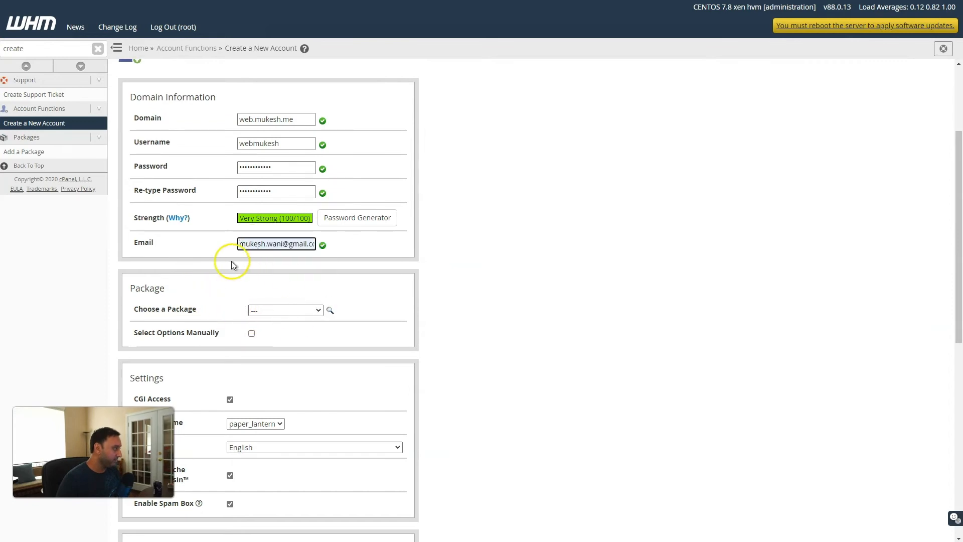
Choose the default package, automatic mail routing and registrar nameservers, then create the account
{"action": "left_click", "coordinate": [287, 313]}
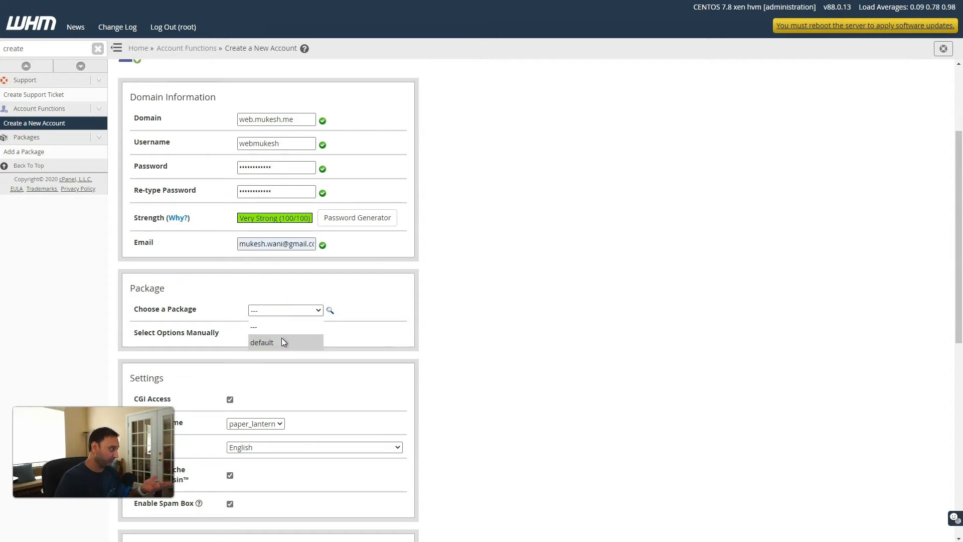
{"action": "left_click", "coordinate": [282, 338]}
{"action": "scroll", "coordinate": [302, 345], "scroll_direction": "down", "scroll_amount": 5}
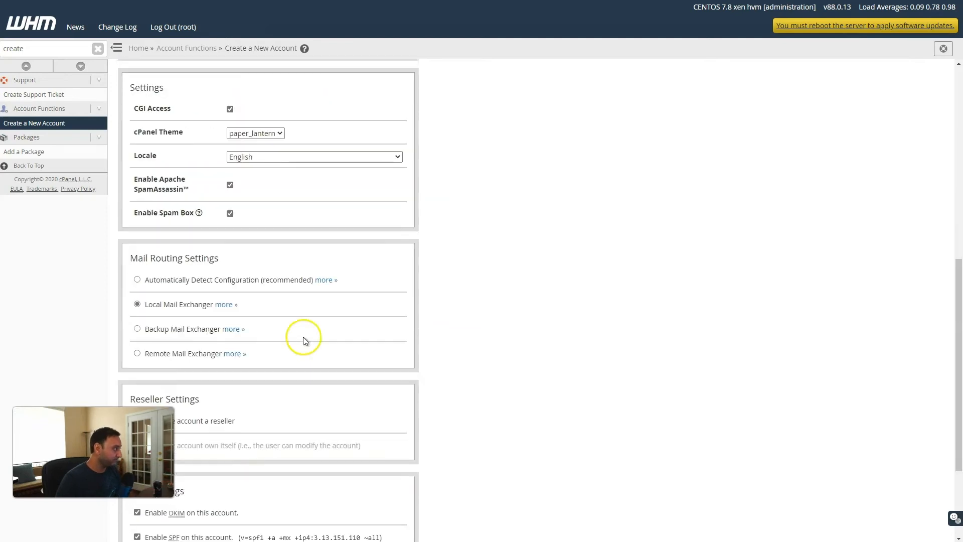
{"action": "scroll", "coordinate": [268, 282], "scroll_direction": "down", "scroll_amount": 3}
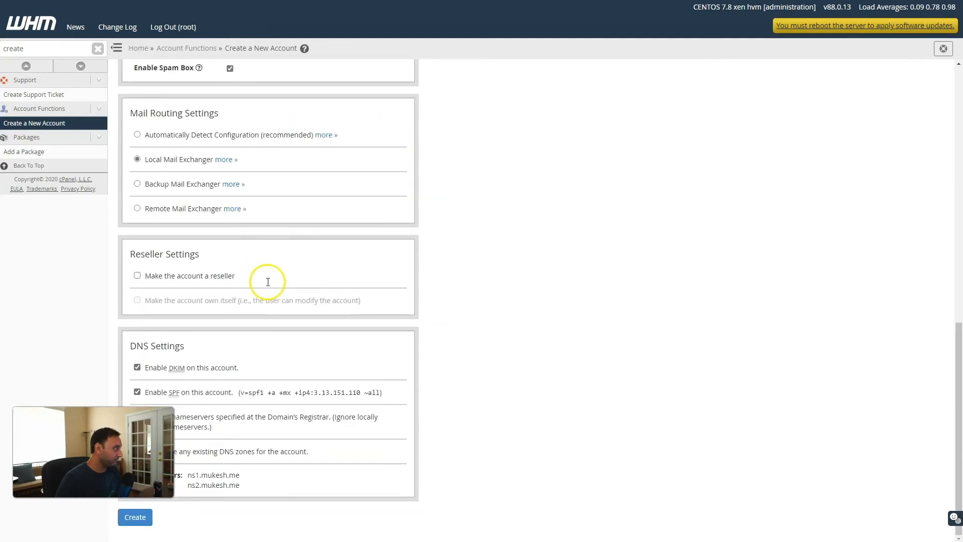
{"action": "left_click", "coordinate": [138, 136]}
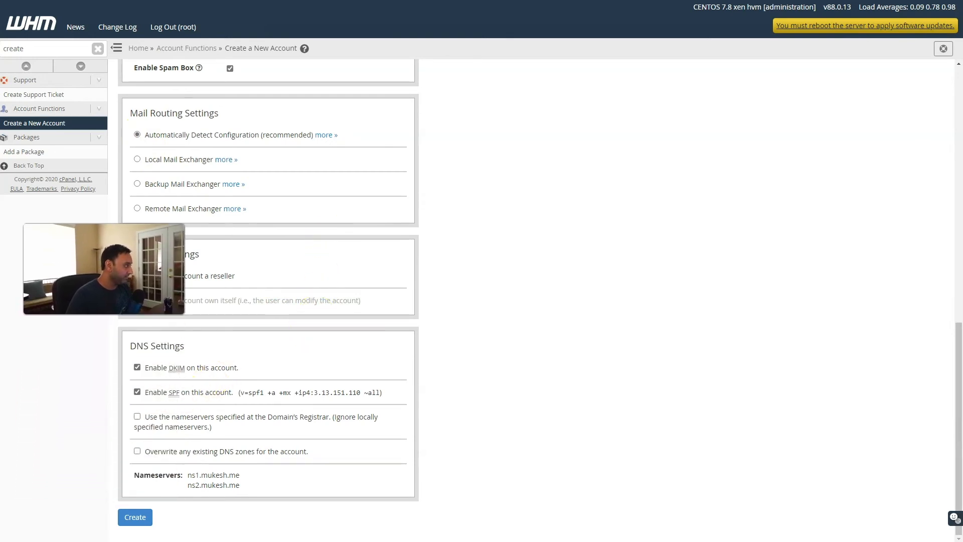
{"action": "left_click", "coordinate": [137, 417]}
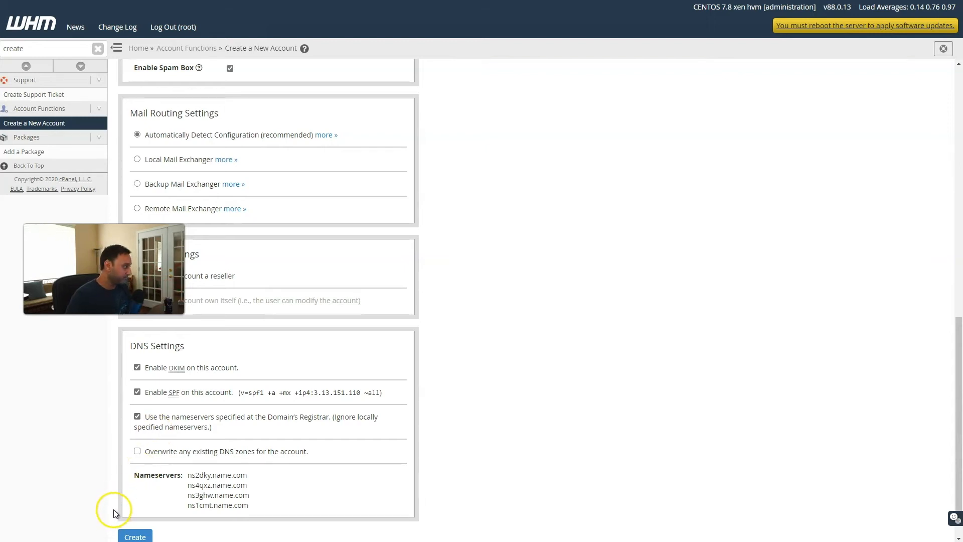
{"action": "scroll", "coordinate": [117, 507], "scroll_direction": "down", "scroll_amount": 1}
{"action": "left_click", "coordinate": [132, 517]}
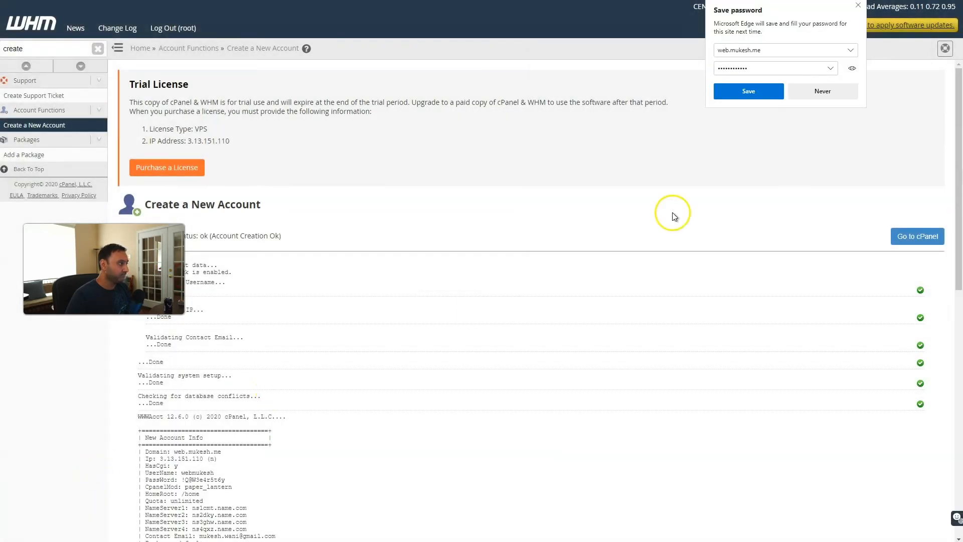
{"action": "left_click", "coordinate": [828, 93]}
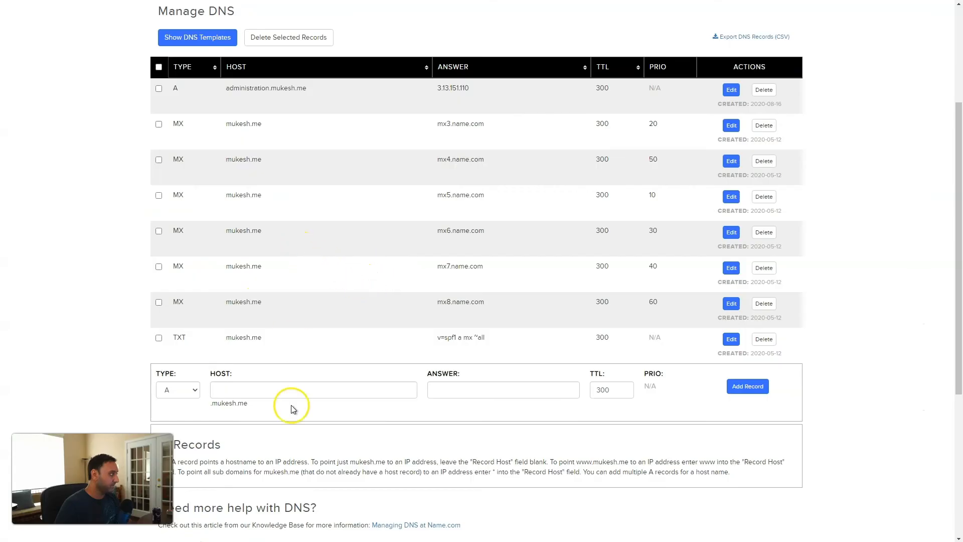
Add a Name.com A record for host web pointing to 3.13.151.110
{"action": "left_click", "coordinate": [254, 390]}
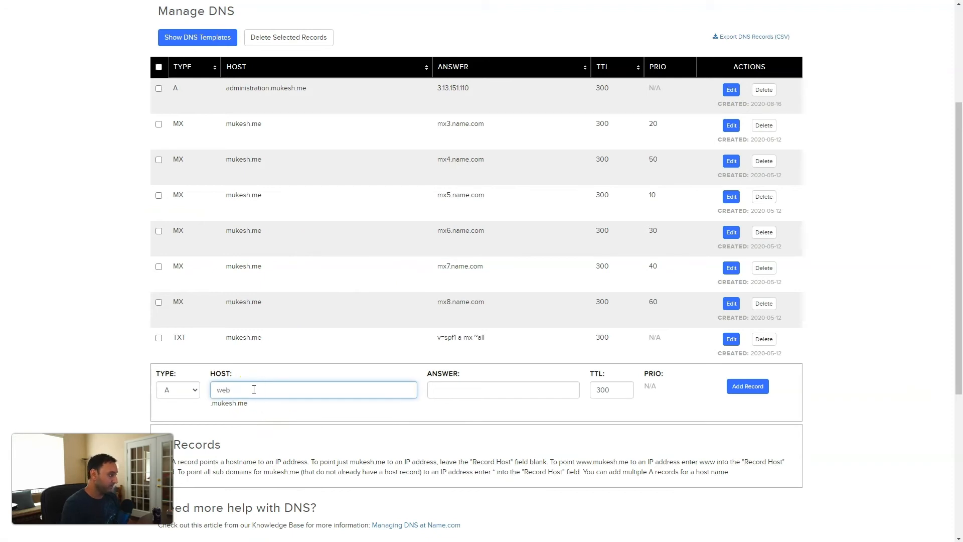
{"action": "left_click", "coordinate": [442, 392]}
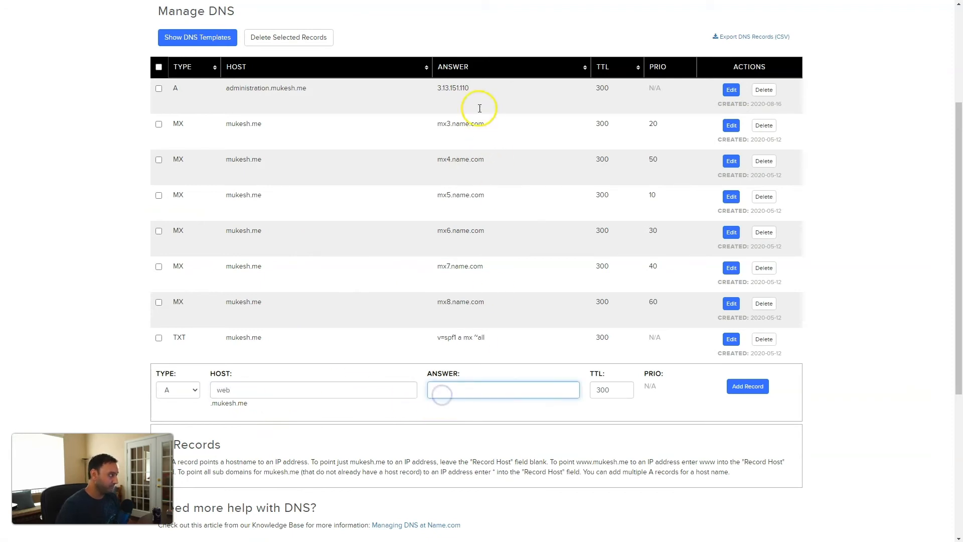
{"action": "type", "text": "3.13.151.110"}
{"action": "left_click", "coordinate": [741, 387]}
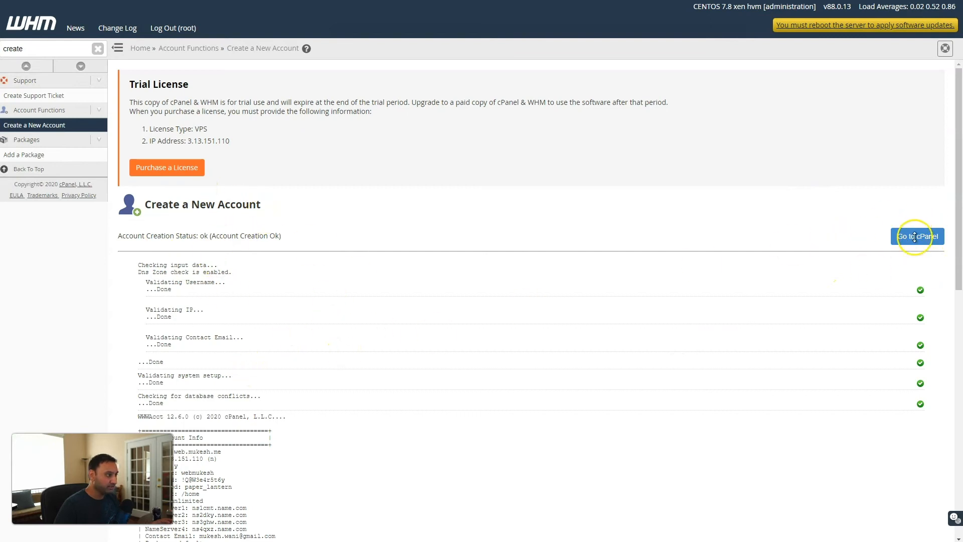
Search 'list ac' and open cPanel for the web.mukesh.me account from List Accounts
{"action": "double_click", "coordinate": [12, 50]}
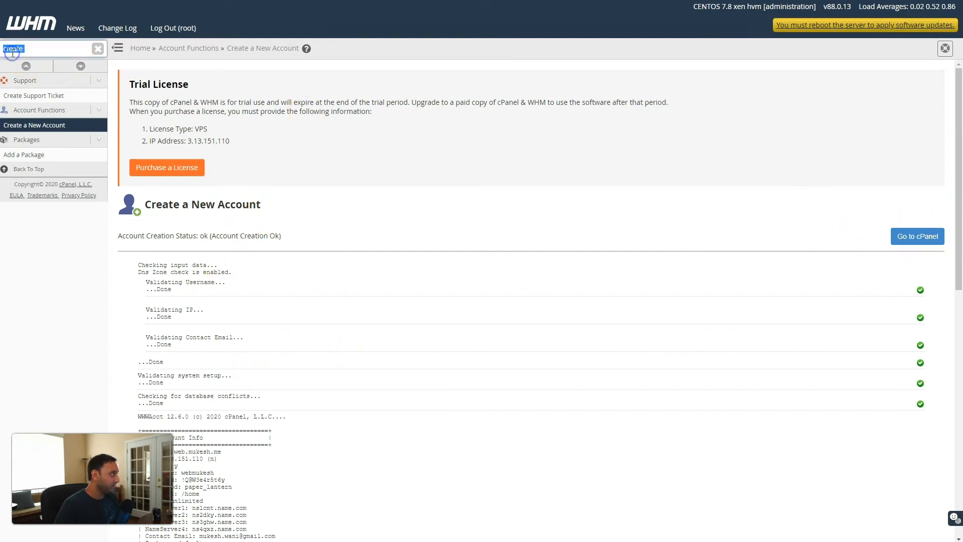
{"action": "type", "text": "list ac"}
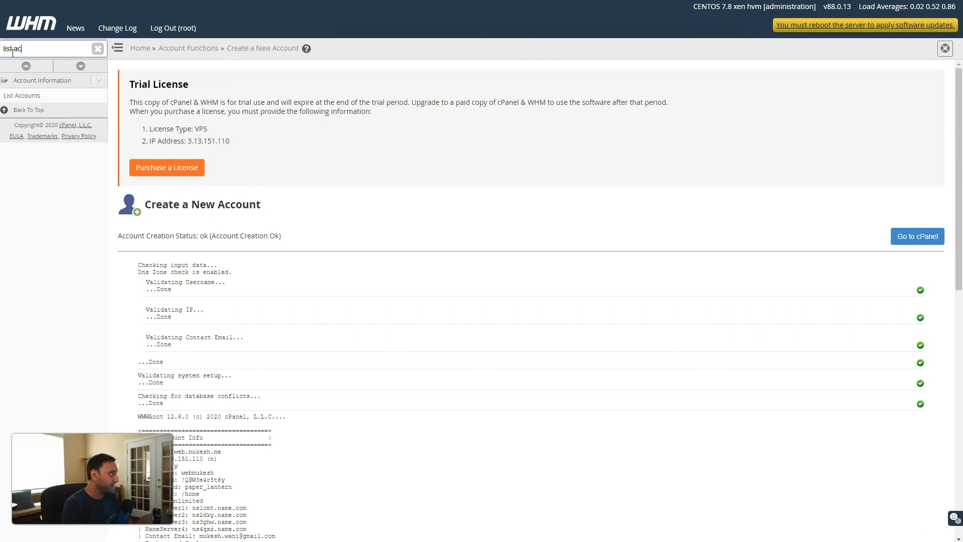
{"action": "left_click", "coordinate": [21, 96]}
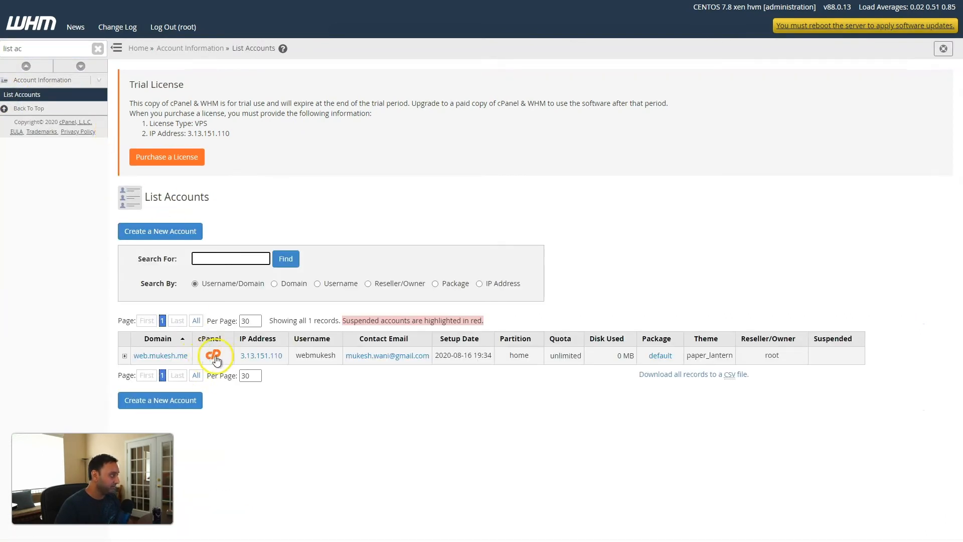
{"action": "left_click", "coordinate": [213, 356]}
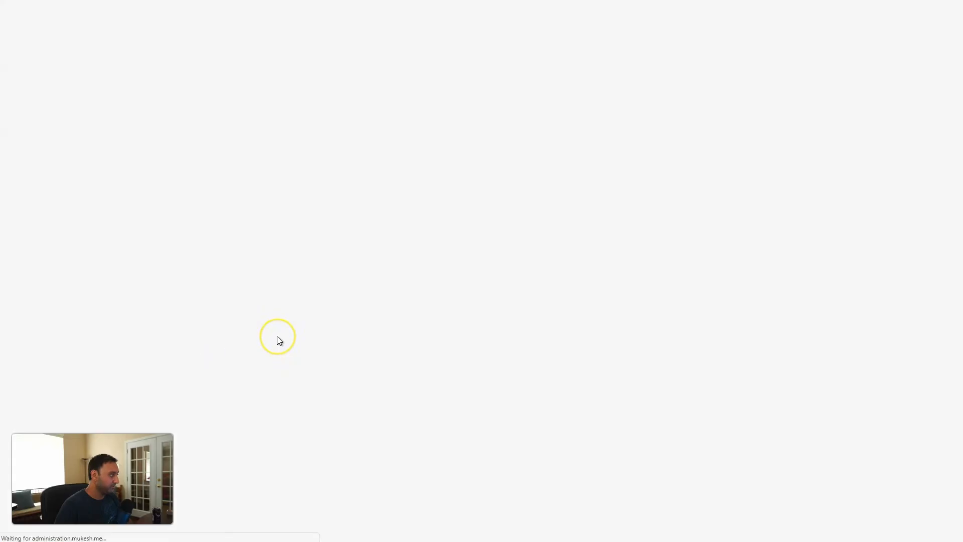
Scroll the web account's cPanel dashboard and open WordPress Manager
{"action": "left_click", "coordinate": [307, 292]}
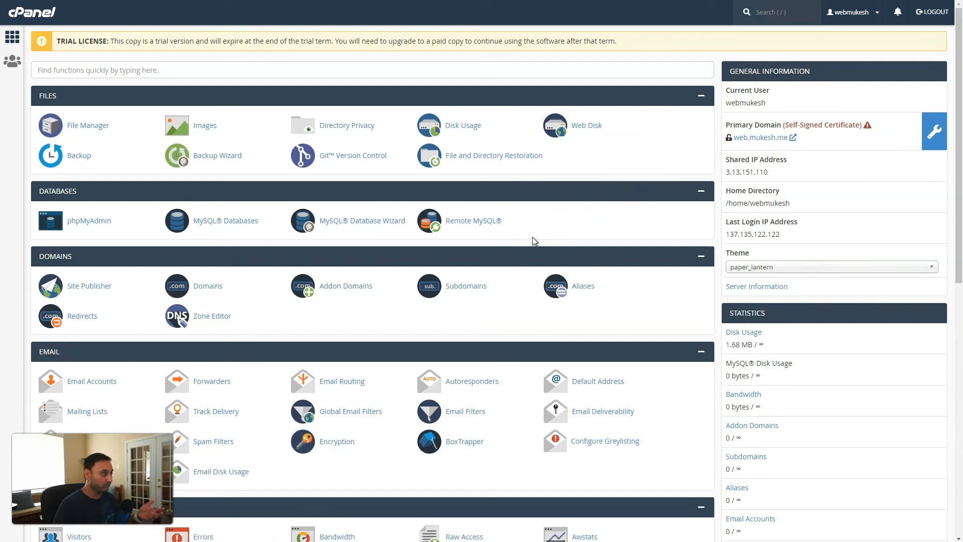
{"action": "left_click", "coordinate": [430, 234]}
{"action": "scroll", "coordinate": [430, 233], "scroll_direction": "down", "scroll_amount": 6}
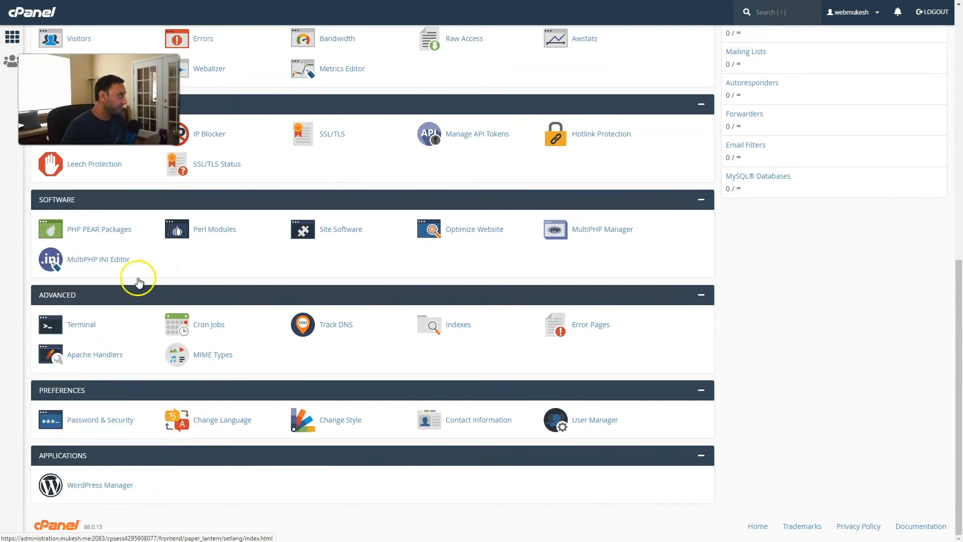
{"action": "left_click", "coordinate": [88, 489]}
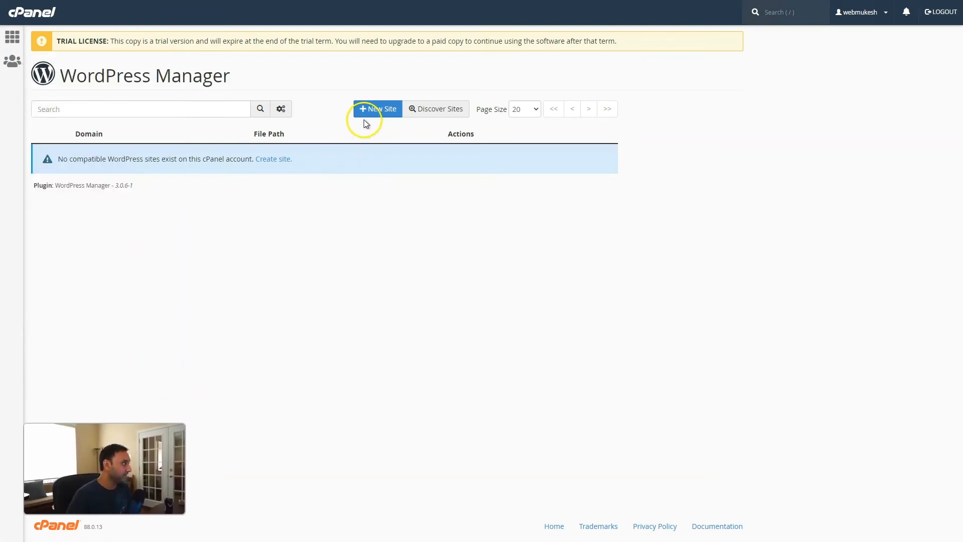
{"action": "left_click", "coordinate": [372, 110]}
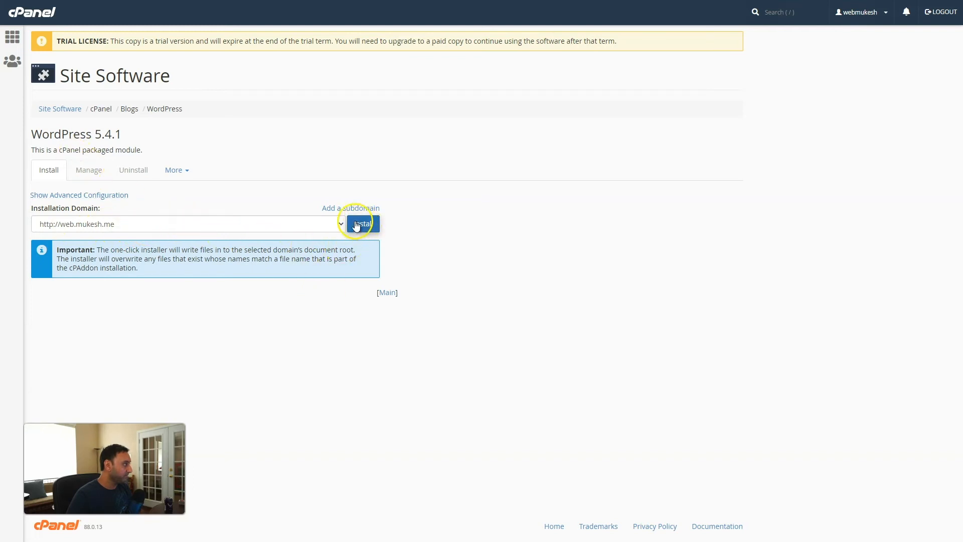
{"action": "left_click", "coordinate": [340, 224]}
{"action": "left_click", "coordinate": [339, 222]}
{"action": "left_click", "coordinate": [364, 225]}
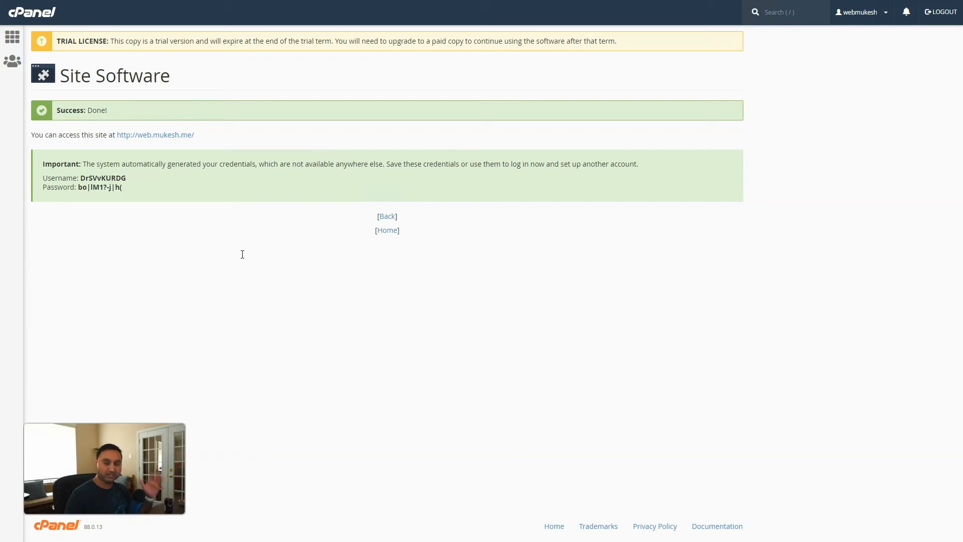
Select the generated WordPress credentials, then open the web.mukesh.me install's management listing and More options
{"action": "left_click", "coordinate": [179, 208]}
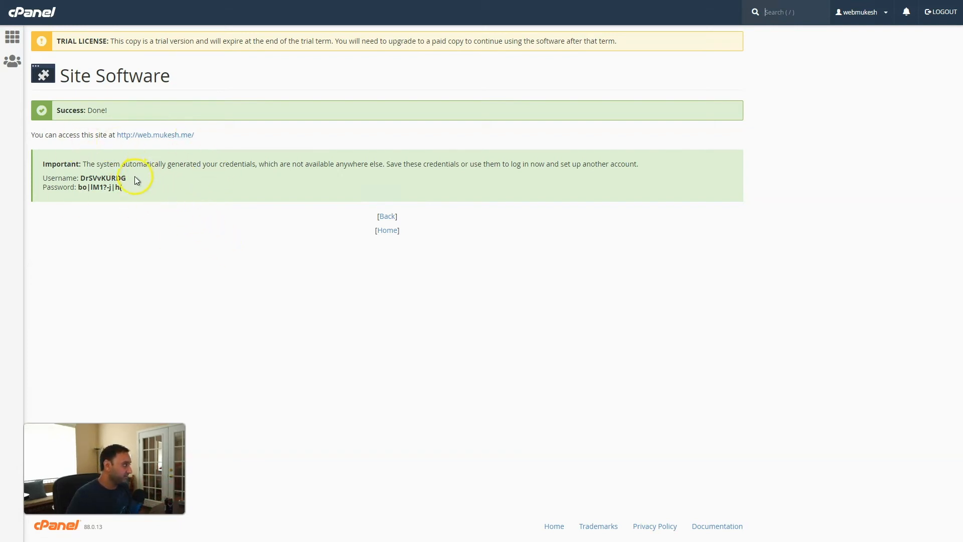
{"action": "left_click_drag", "start_coordinate": [128, 188], "coordinate": [55, 179]}
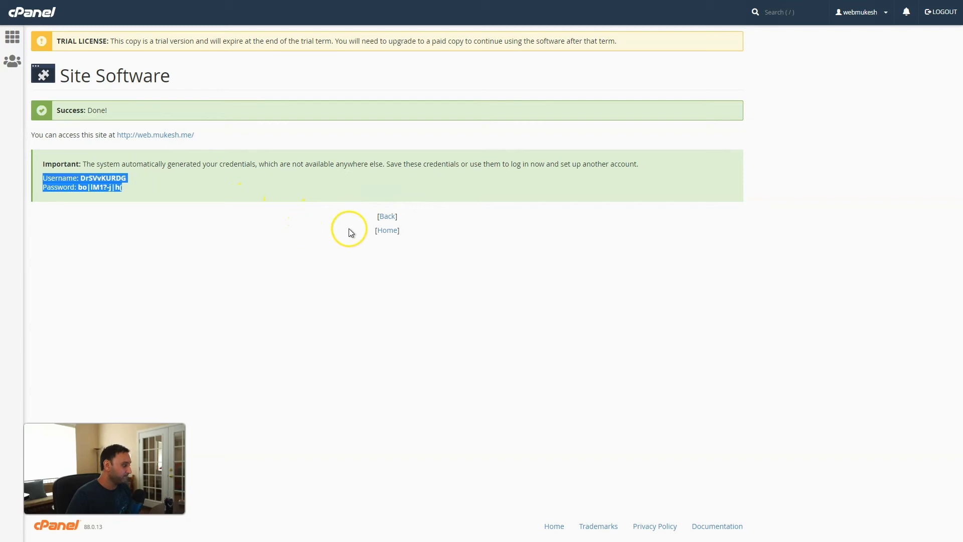
{"action": "left_click", "coordinate": [383, 231]}
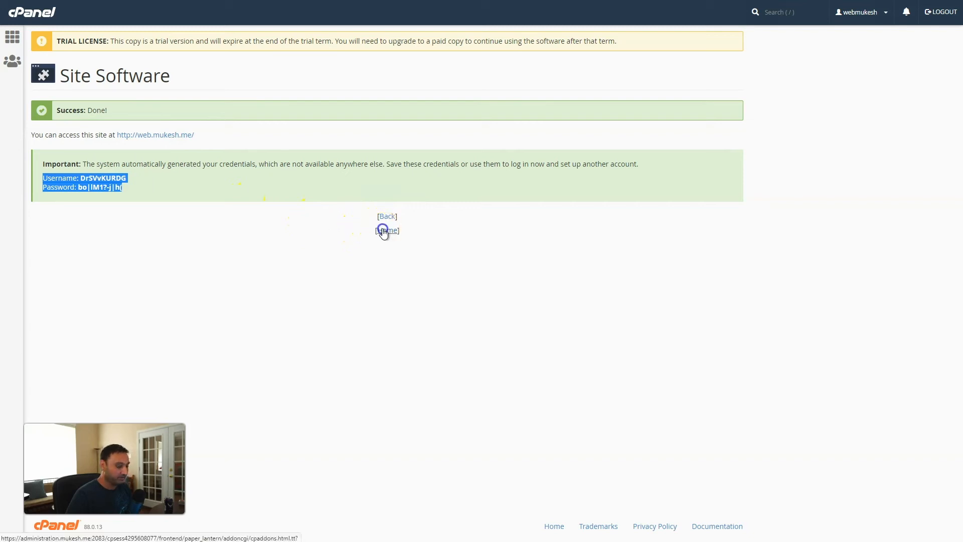
{"action": "left_click", "coordinate": [68, 141]}
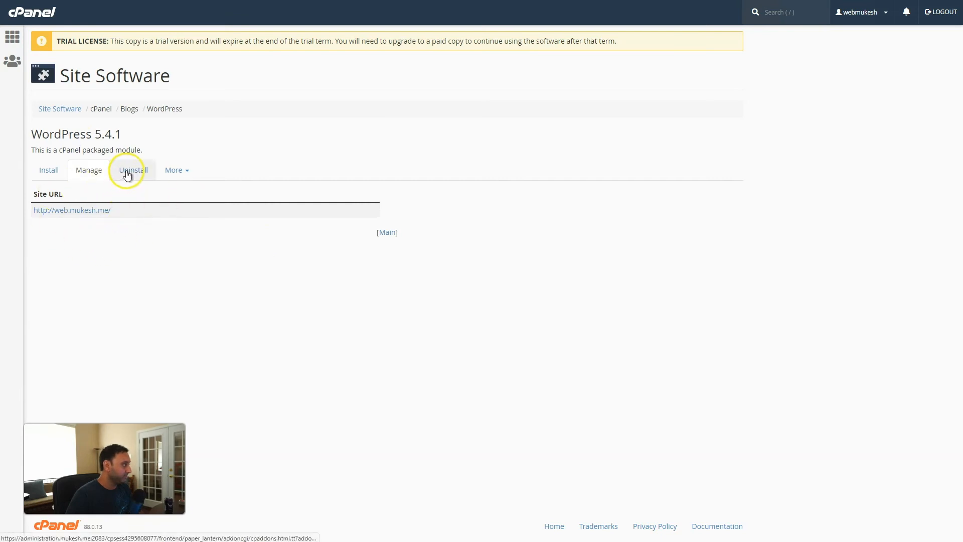
{"action": "left_click", "coordinate": [173, 170]}
{"action": "left_click", "coordinate": [156, 260]}
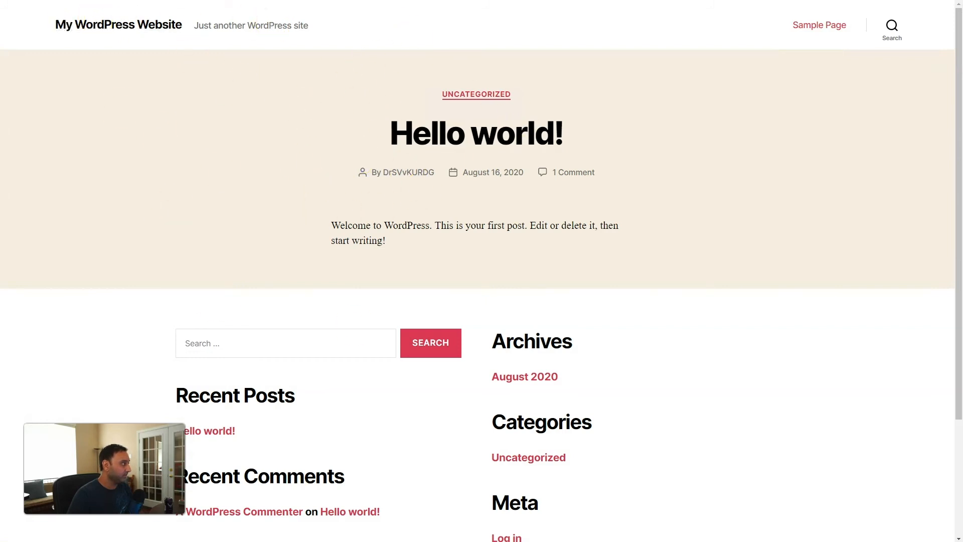
Log in at web.mukesh.me/wp-admin using the auto-generated WordPress username and password
{"action": "type", "text": "wp-admin"}
{"action": "key", "text": "Return"}
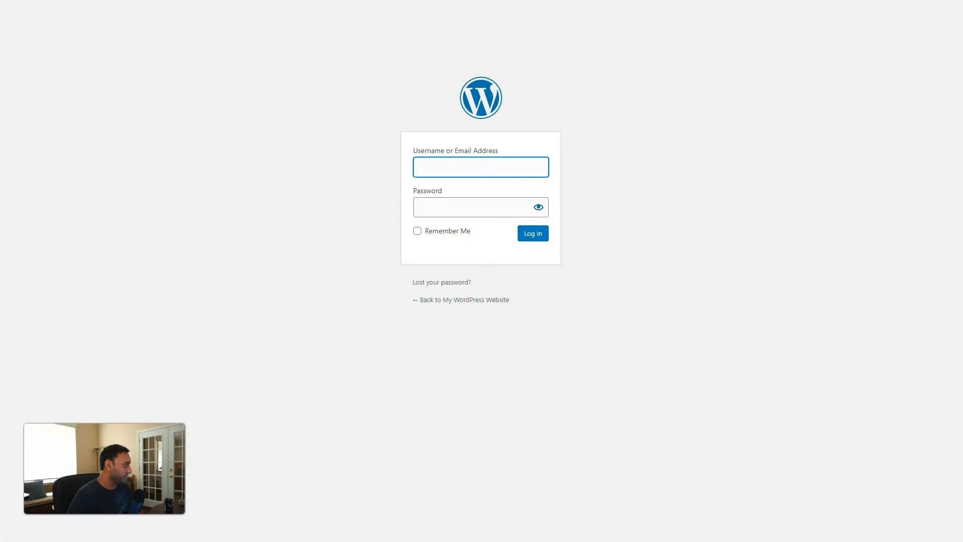
{"action": "key", "text": "ctrl+v"}
{"action": "key", "text": "alt+Tab"}
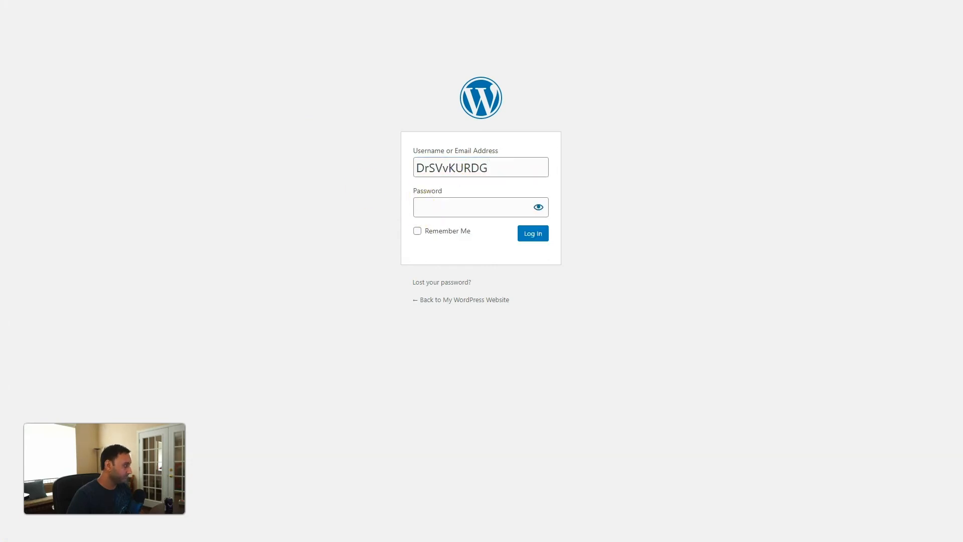
{"action": "left_click", "coordinate": [425, 207]}
{"action": "key", "text": "ctrl+v"}
{"action": "left_click", "coordinate": [533, 233]}
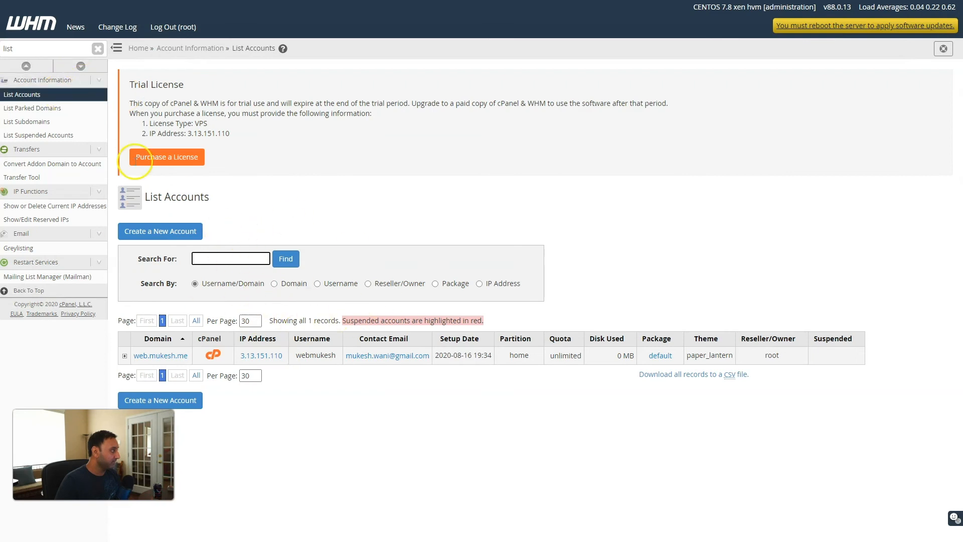
Run an AutoSSL check for the webmukesh user from Manage AutoSSL's Manage Users tab
{"action": "left_click", "coordinate": [17, 49]}
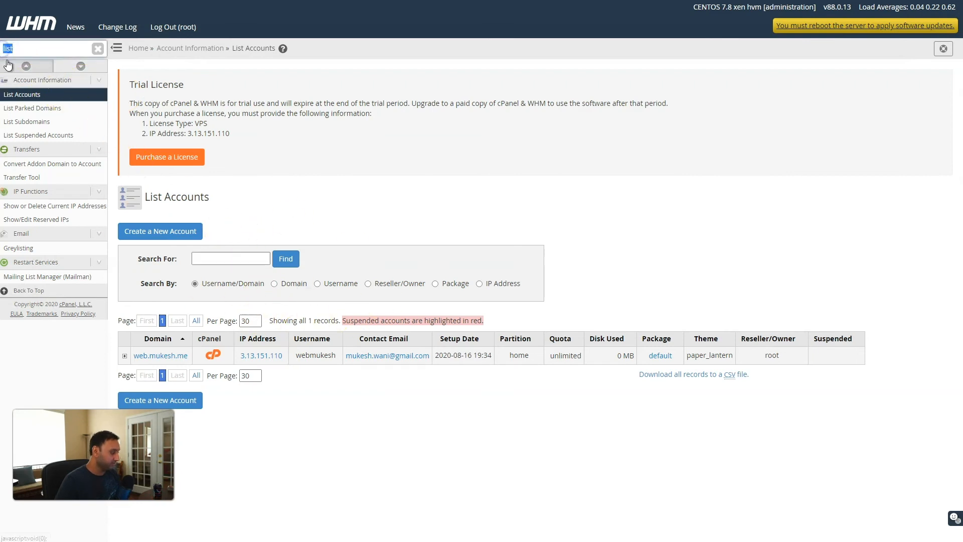
{"action": "type", "text": "ssl"}
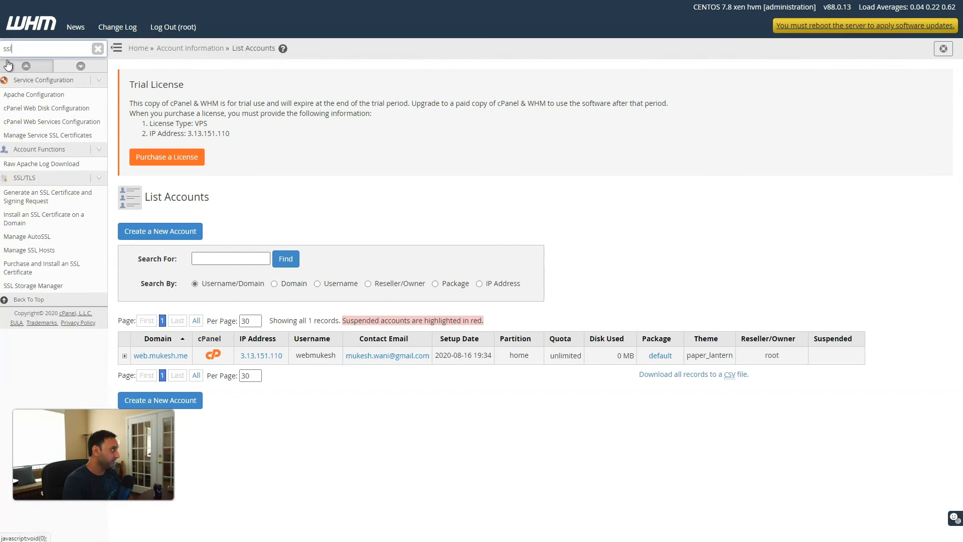
{"action": "left_click", "coordinate": [20, 238]}
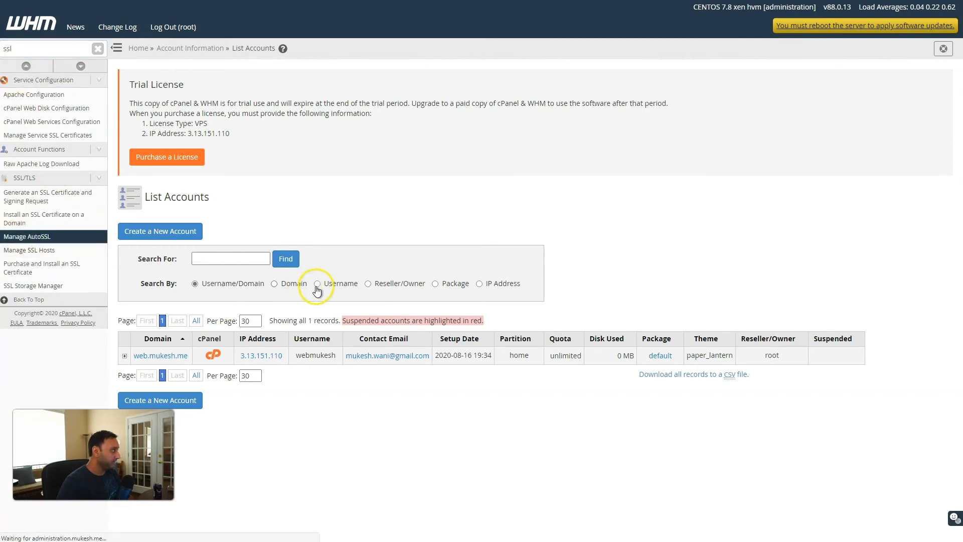
{"action": "scroll", "coordinate": [324, 290], "scroll_direction": "down", "scroll_amount": 2}
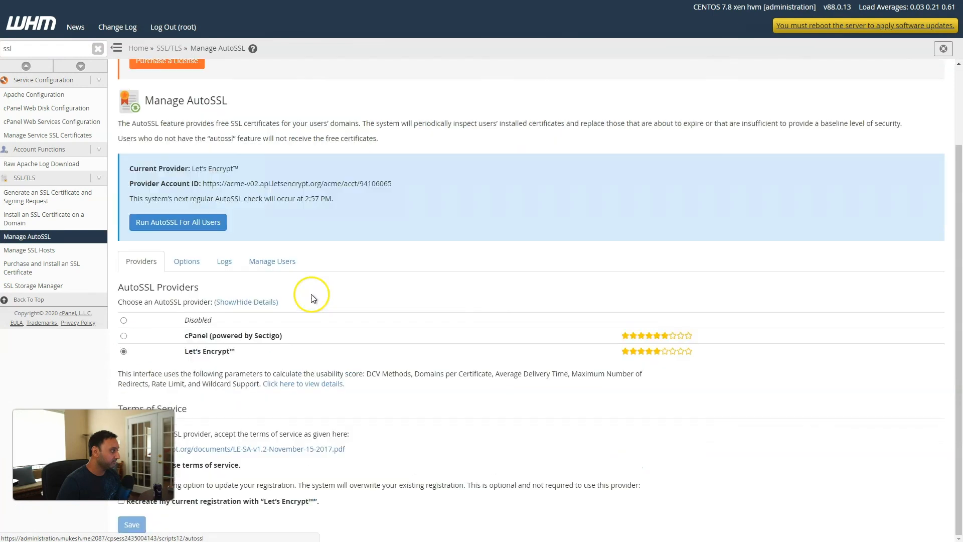
{"action": "left_click", "coordinate": [272, 261]}
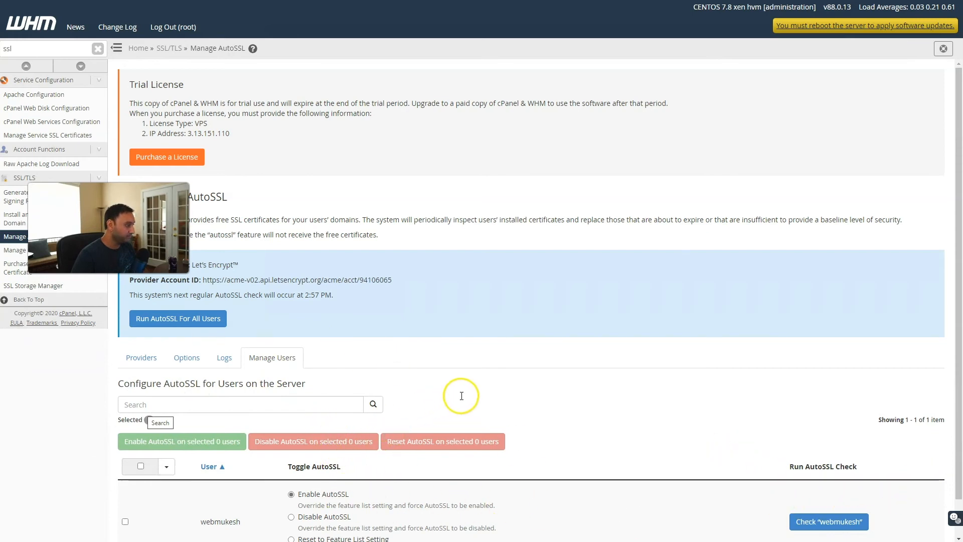
{"action": "scroll", "coordinate": [490, 371], "scroll_direction": "down", "scroll_amount": 1}
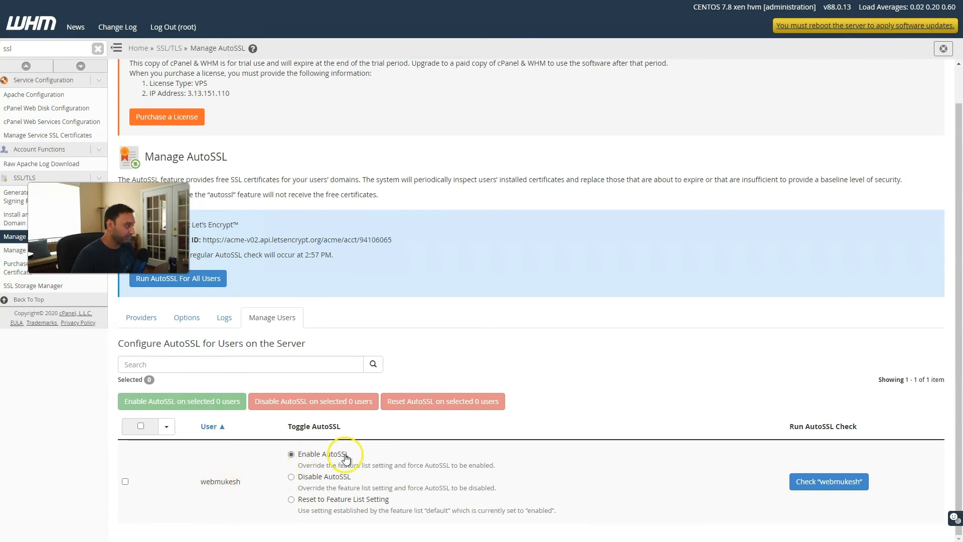
{"action": "left_click", "coordinate": [838, 482]}
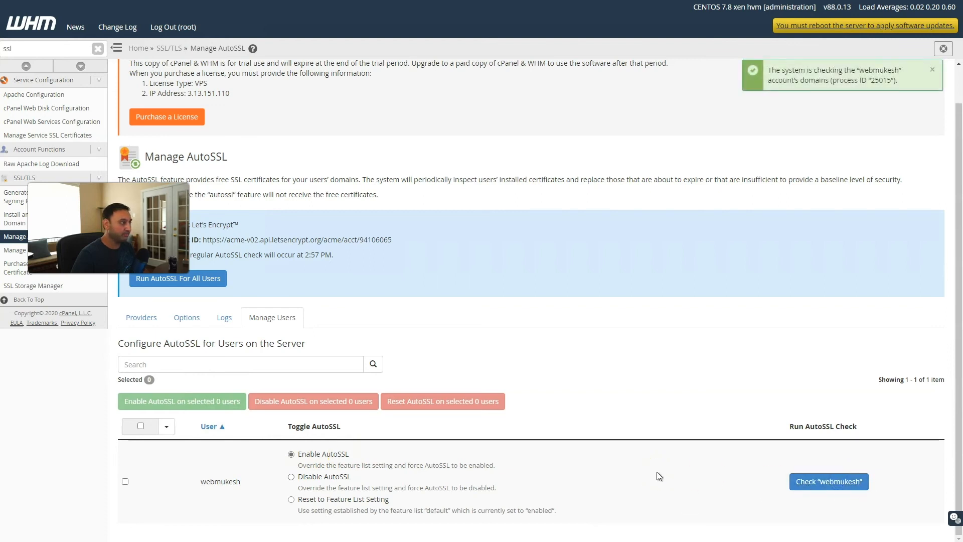
{"action": "left_click", "coordinate": [834, 484]}
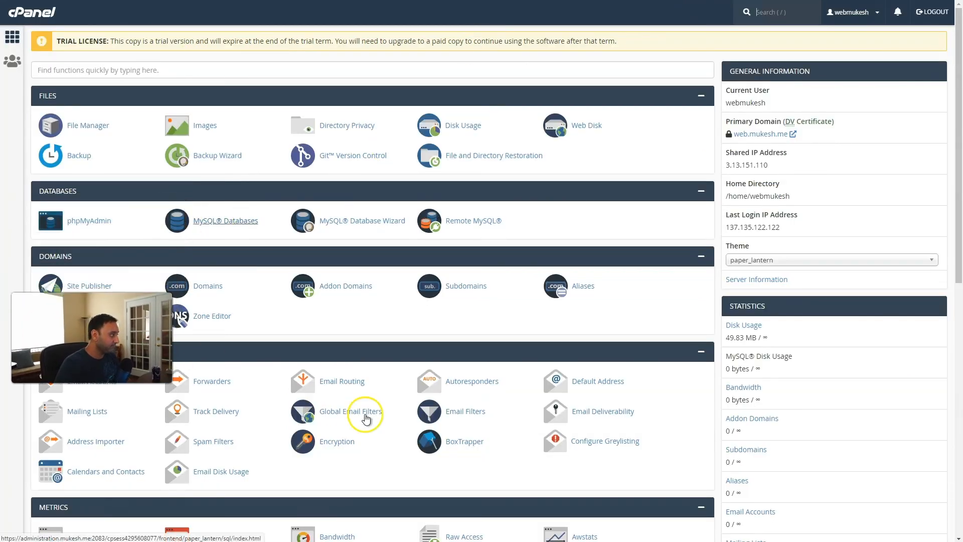
Confirm web.mukesh.me has an installed SSL certificate expiring 11/14/20, then return to cPanel home
{"action": "scroll", "coordinate": [636, 314], "scroll_direction": "down", "scroll_amount": 6}
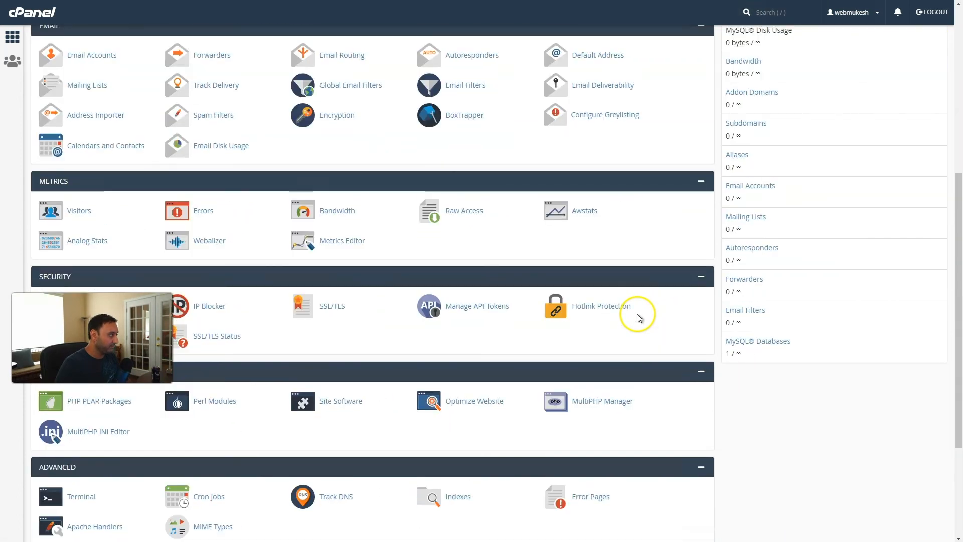
{"action": "left_click", "coordinate": [333, 308]}
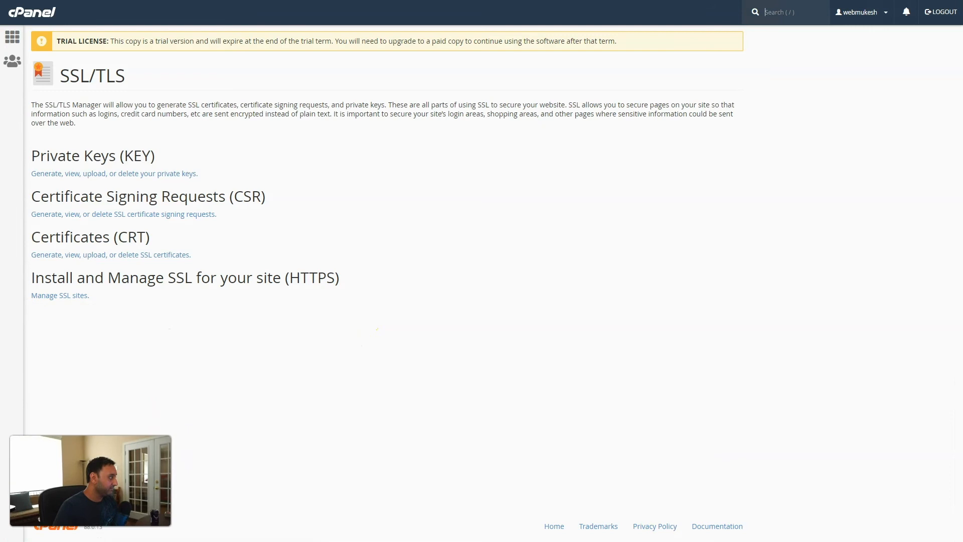
{"action": "left_click", "coordinate": [66, 297]}
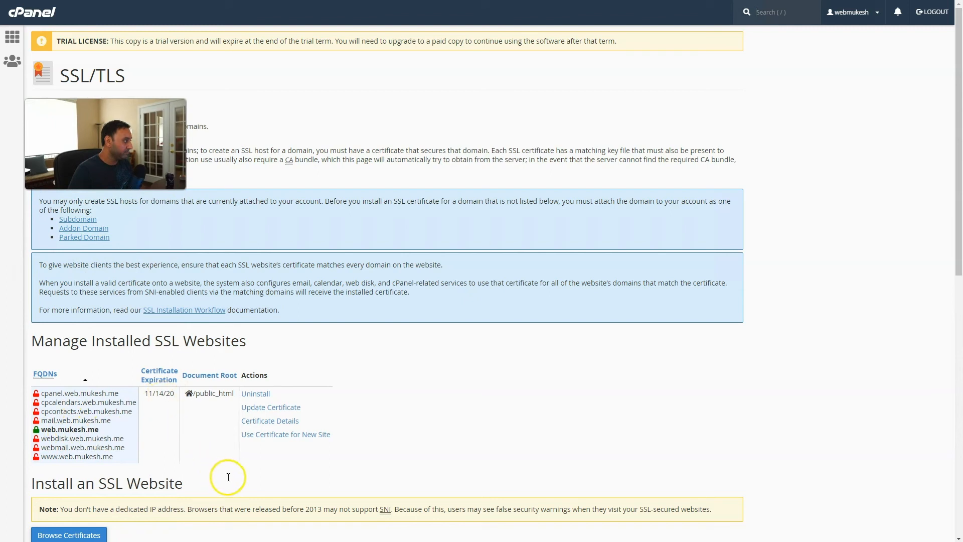
{"action": "scroll", "coordinate": [233, 474], "scroll_direction": "down", "scroll_amount": 3}
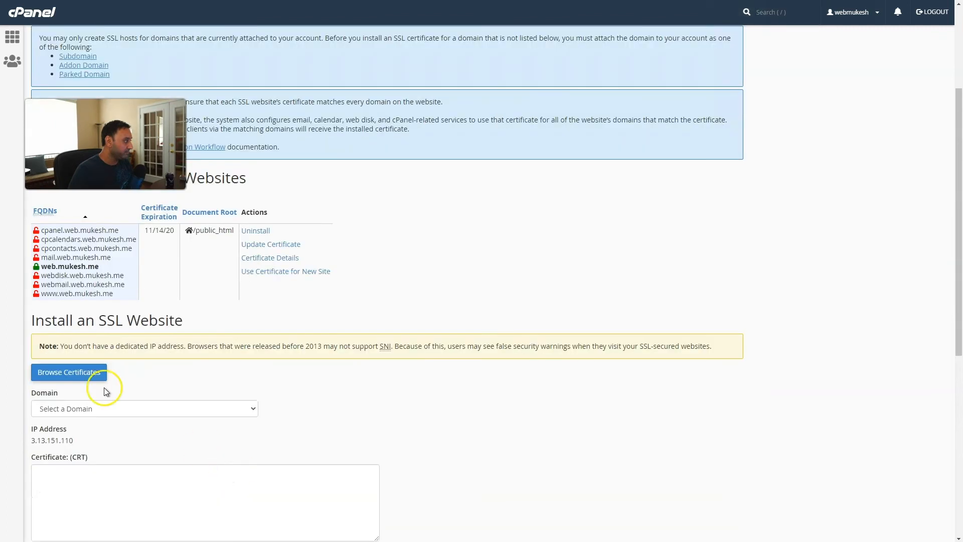
{"action": "left_click", "coordinate": [64, 374]}
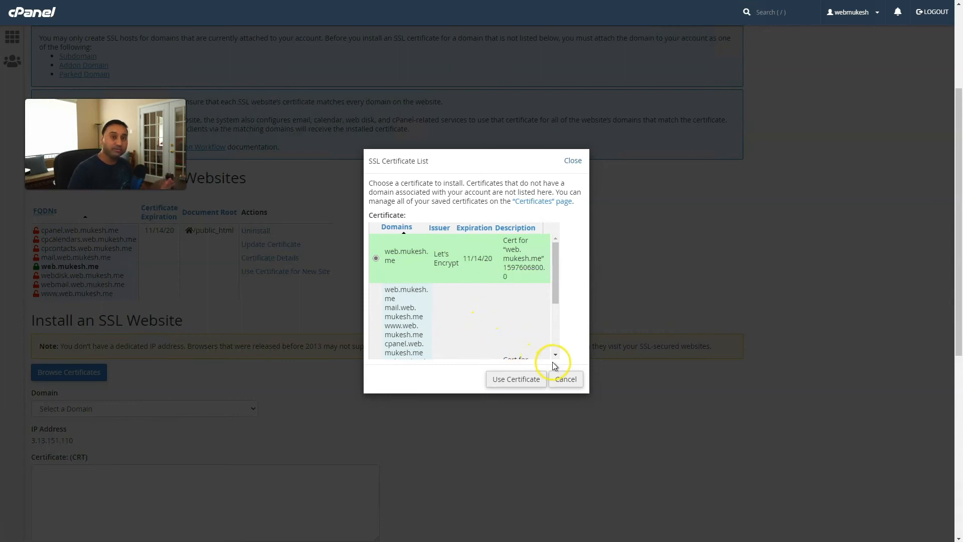
{"action": "left_click", "coordinate": [567, 379]}
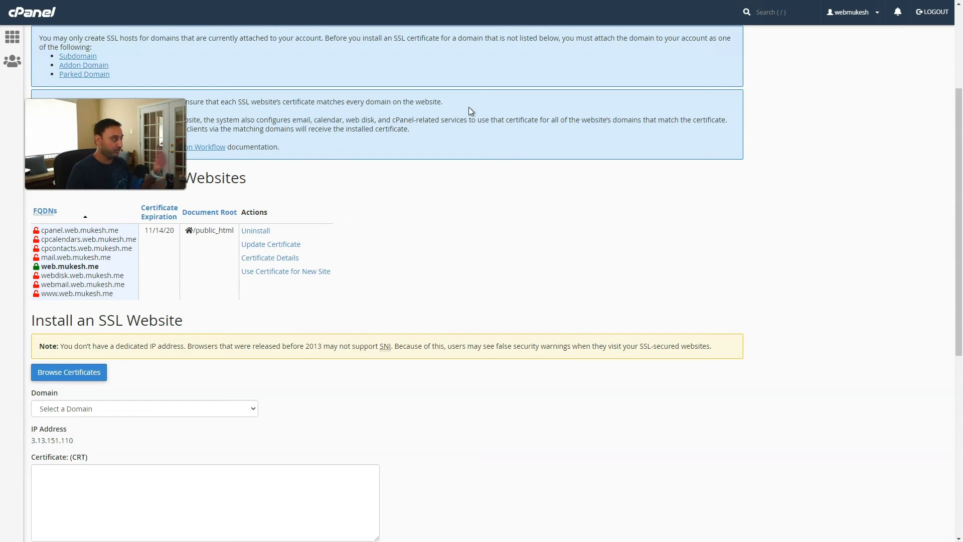
{"action": "left_click", "coordinate": [13, 43]}
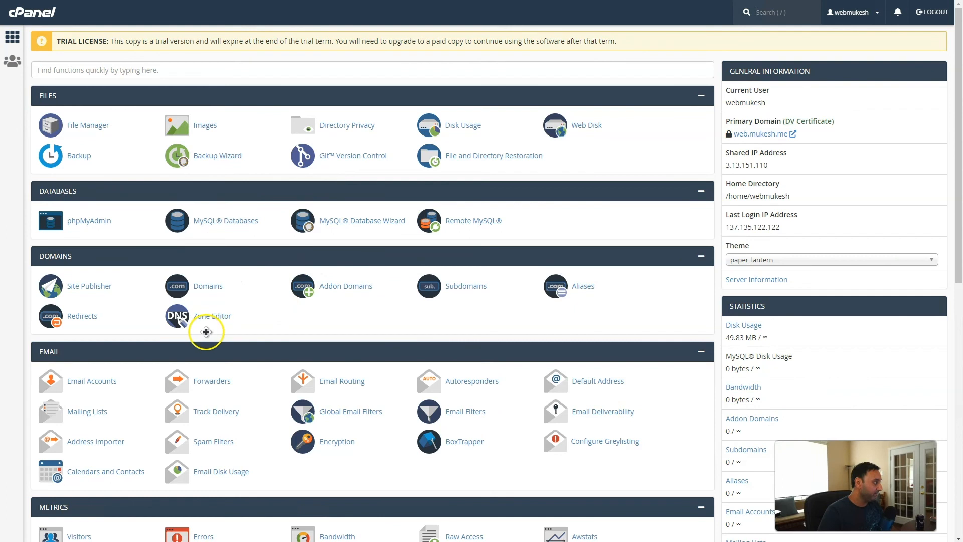
{"action": "scroll", "coordinate": [260, 331], "scroll_direction": "down", "scroll_amount": 2}
{"action": "scroll", "coordinate": [261, 327], "scroll_direction": "down", "scroll_amount": 4}
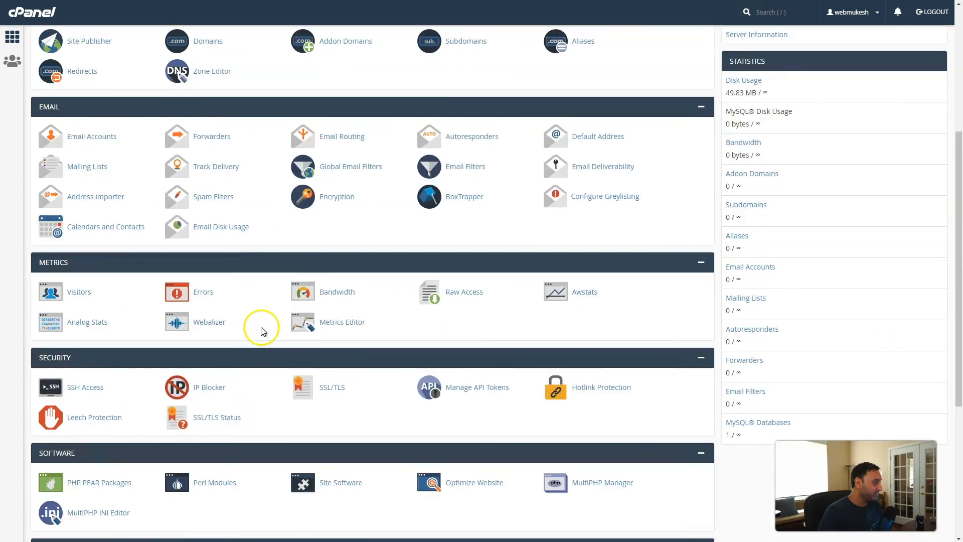
{"action": "scroll", "coordinate": [261, 328], "scroll_direction": "down", "scroll_amount": 2}
{"action": "scroll", "coordinate": [261, 331], "scroll_direction": "down", "scroll_amount": 2}
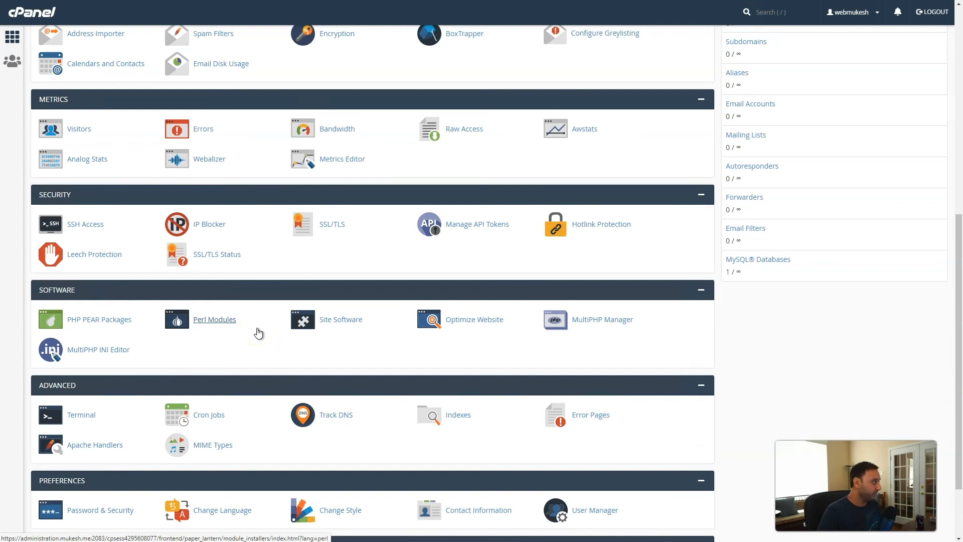
{"action": "scroll", "coordinate": [259, 332], "scroll_direction": "down", "scroll_amount": 2}
{"action": "scroll", "coordinate": [259, 332], "scroll_direction": "up", "scroll_amount": 6}
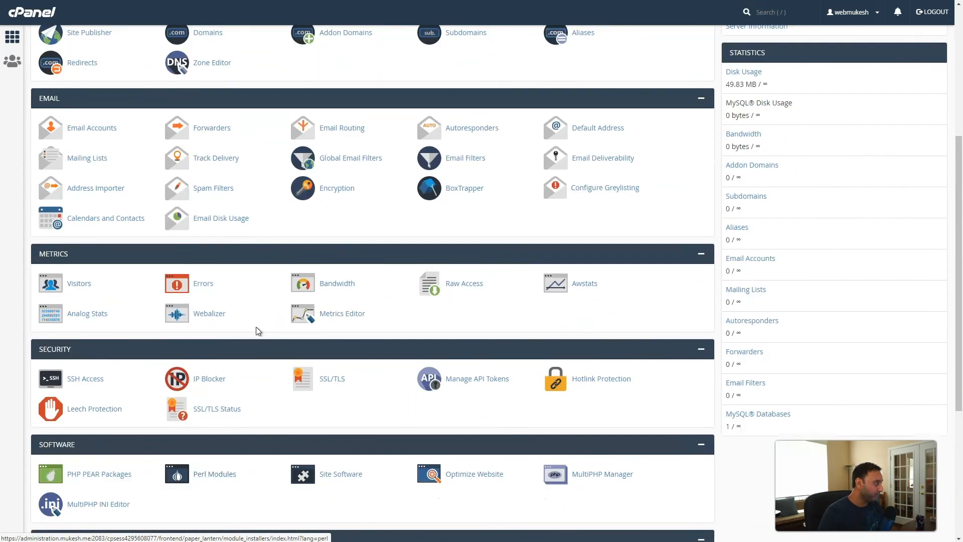
{"action": "scroll", "coordinate": [258, 331], "scroll_direction": "up", "scroll_amount": 2}
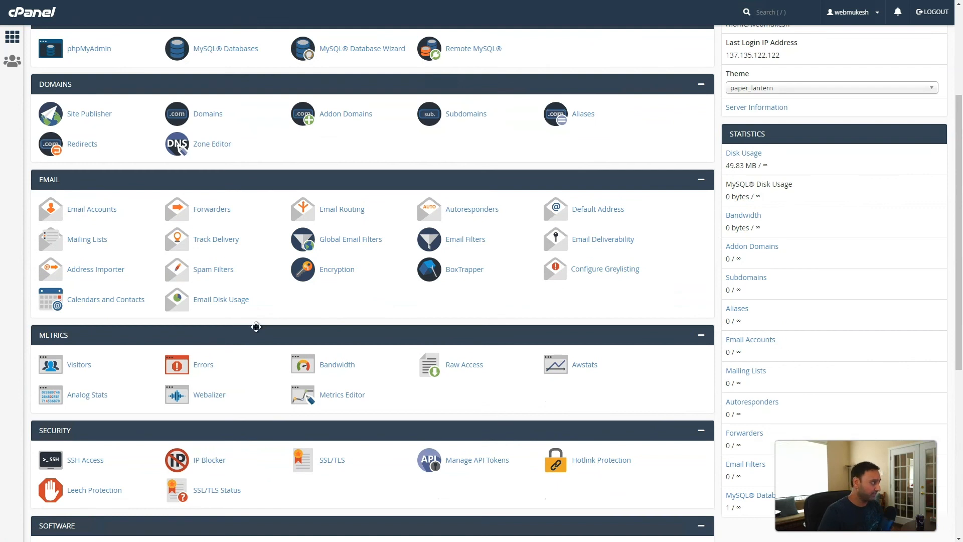
{"action": "scroll", "coordinate": [256, 327], "scroll_direction": "up", "scroll_amount": 3}
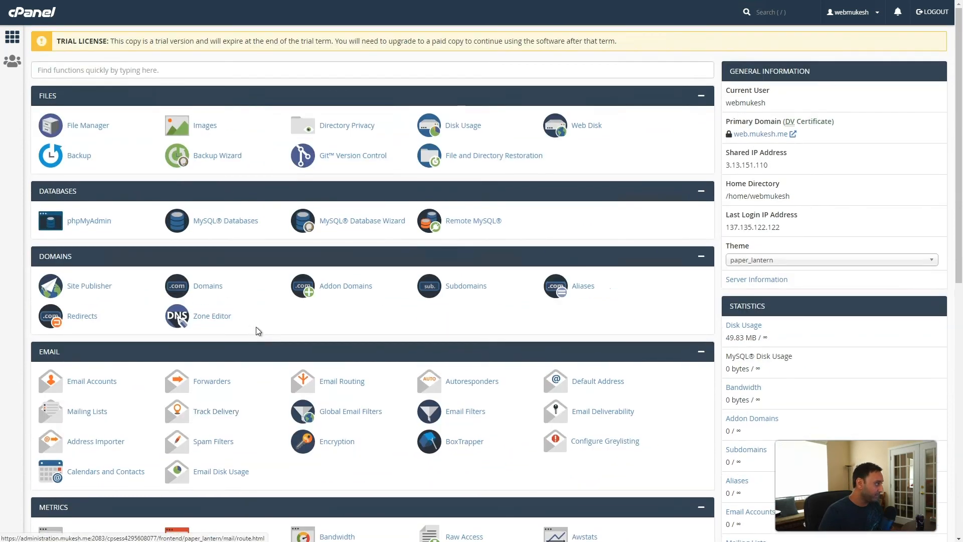
{"action": "scroll", "coordinate": [256, 328], "scroll_direction": "down", "scroll_amount": 2}
{"action": "scroll", "coordinate": [257, 332], "scroll_direction": "down", "scroll_amount": 2}
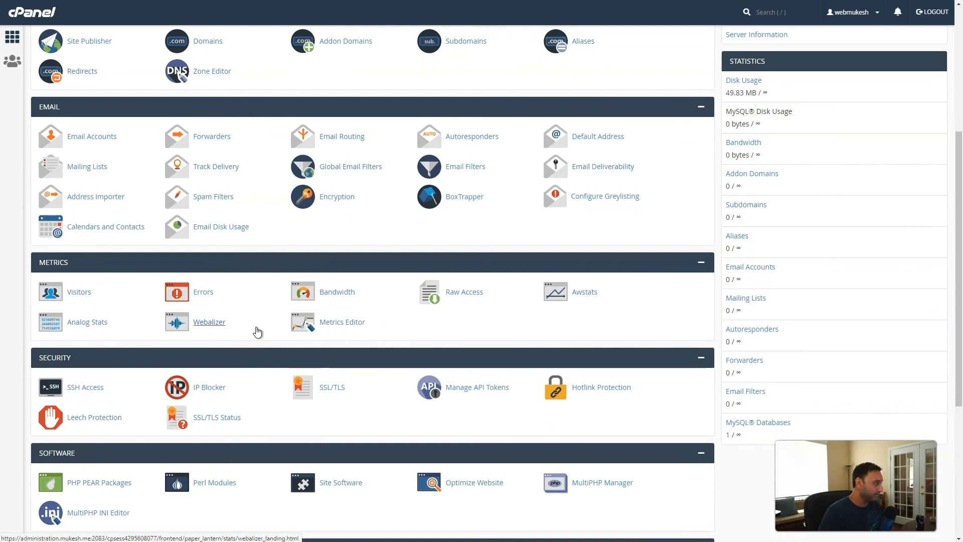
{"action": "scroll", "coordinate": [257, 332], "scroll_direction": "down", "scroll_amount": 2}
{"action": "scroll", "coordinate": [256, 333], "scroll_direction": "down", "scroll_amount": 2}
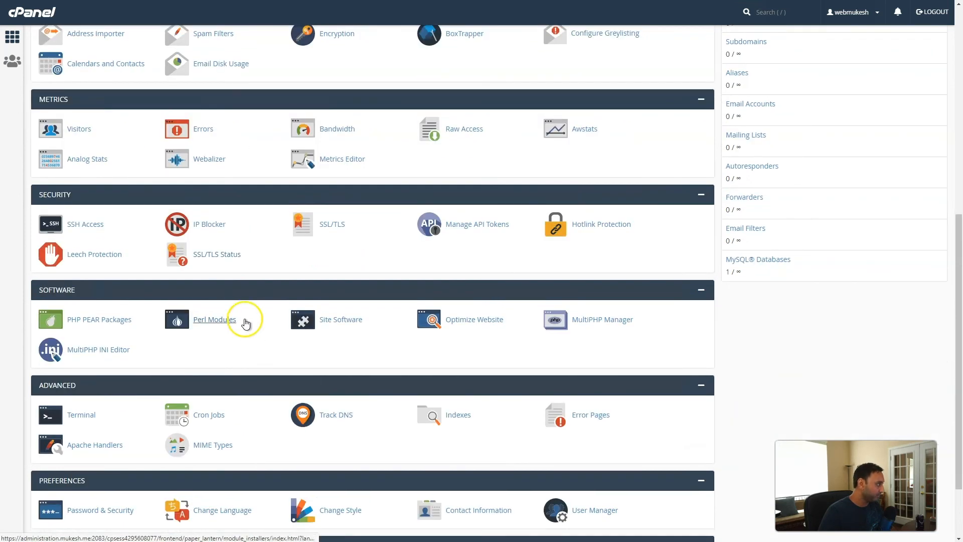
{"action": "scroll", "coordinate": [253, 329], "scroll_direction": "up", "scroll_amount": 4}
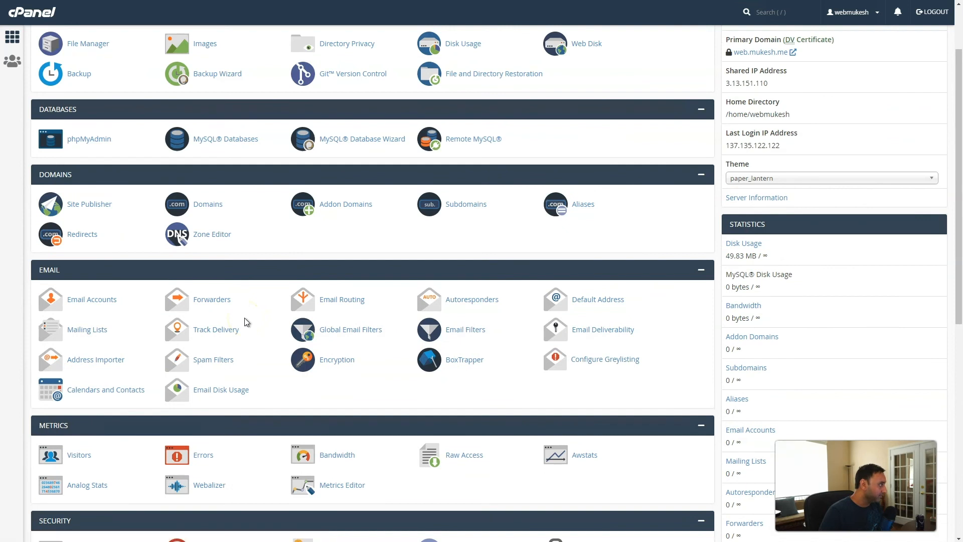
{"action": "scroll", "coordinate": [246, 321], "scroll_direction": "up", "scroll_amount": 2}
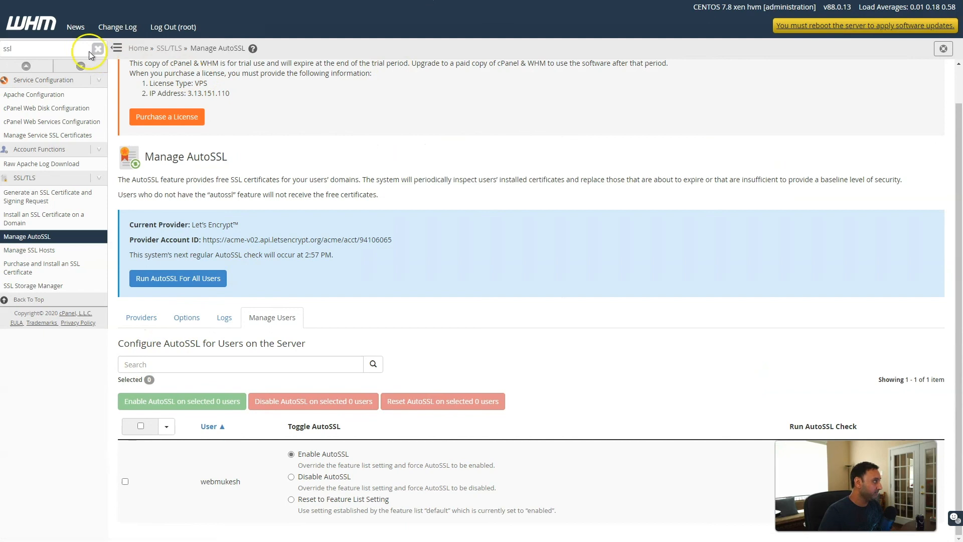
Select Pure-FTPD in FTP Server Selection and save so it gets installed
{"action": "double_click", "coordinate": [48, 49]}
{"action": "type", "text": "ftp"}
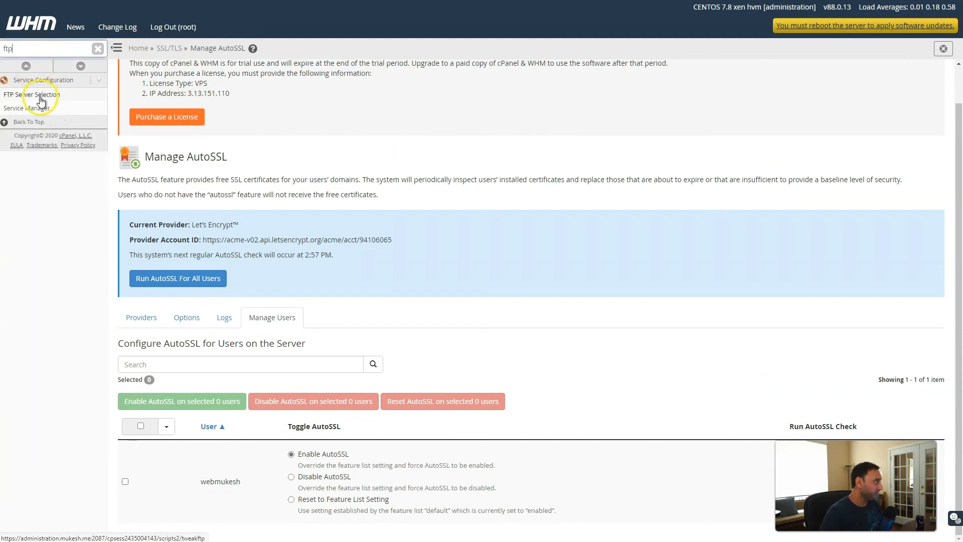
{"action": "left_click", "coordinate": [26, 94]}
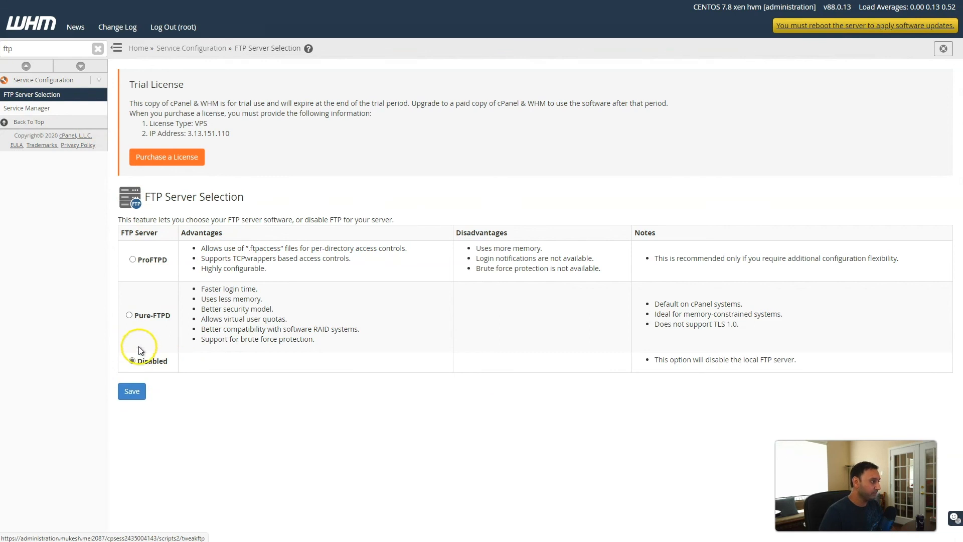
{"action": "left_click", "coordinate": [133, 260]}
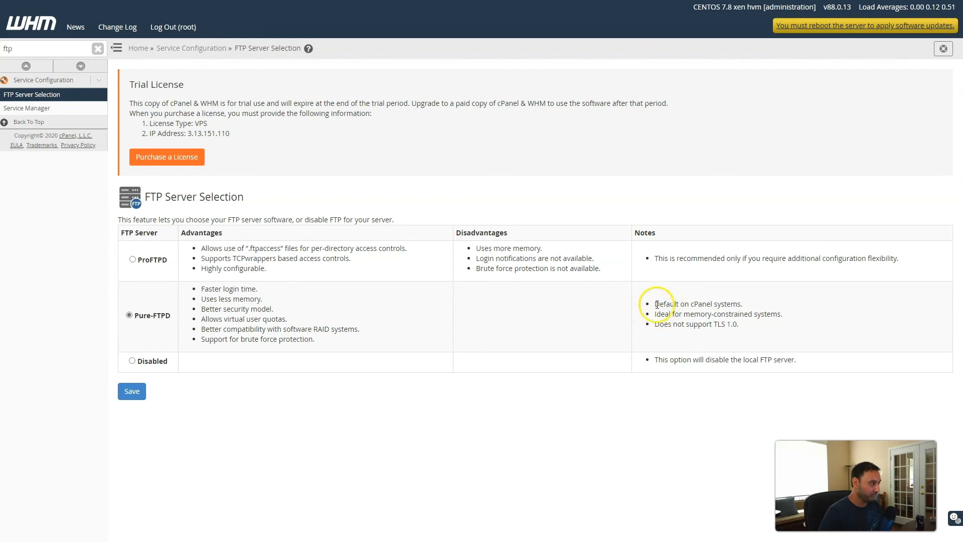
{"action": "left_click_drag", "start_coordinate": [652, 305], "coordinate": [726, 307]}
{"action": "left_click_drag", "start_coordinate": [661, 314], "coordinate": [713, 315]}
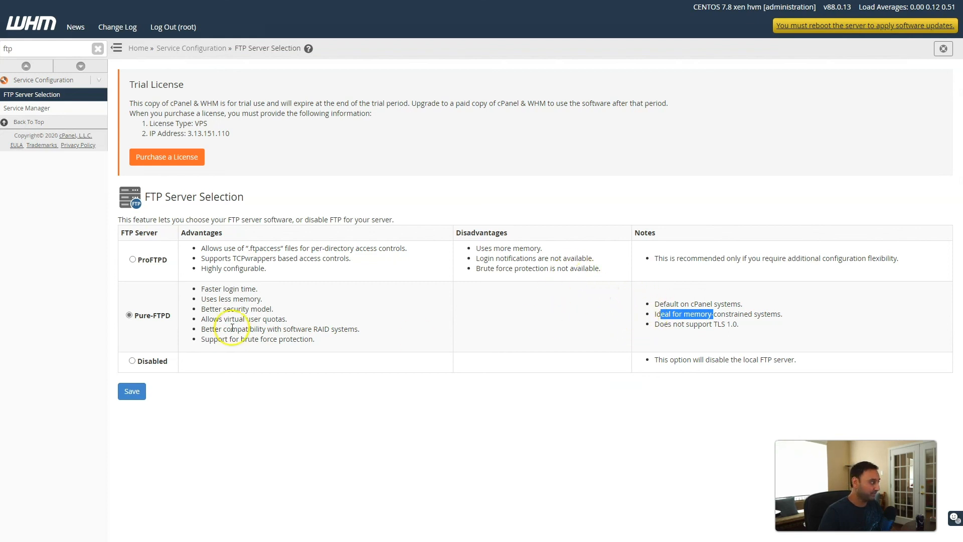
{"action": "left_click", "coordinate": [133, 391]}
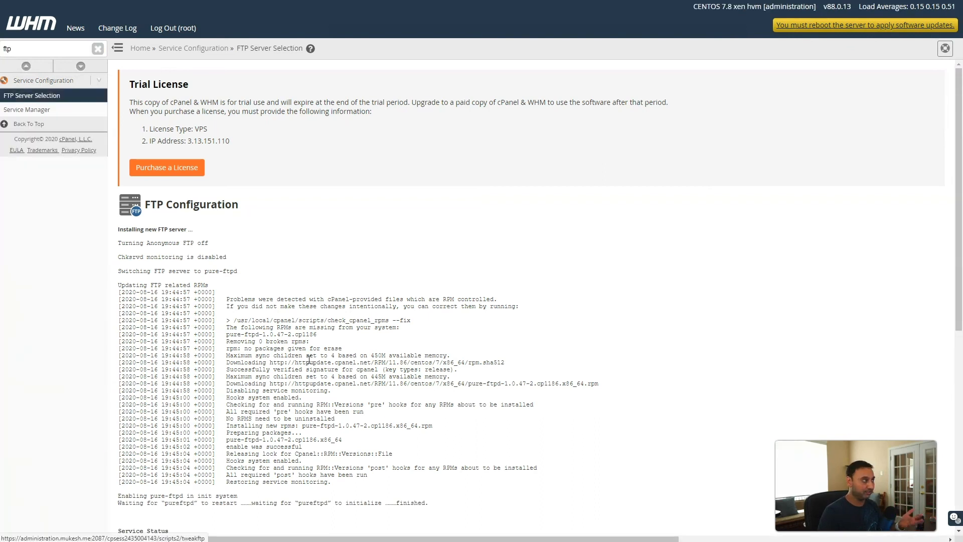
{"action": "left_click", "coordinate": [326, 327]}
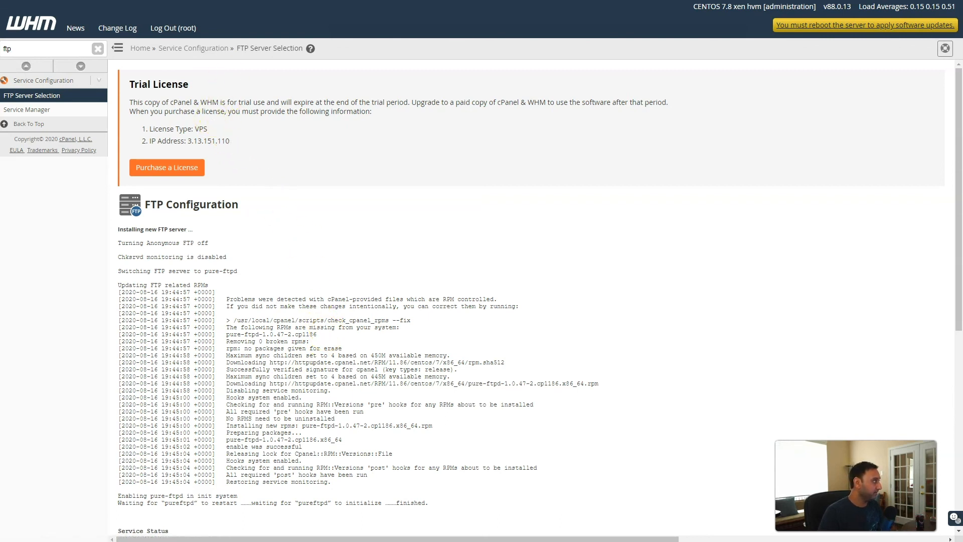
{"action": "left_click", "coordinate": [150, 1]}
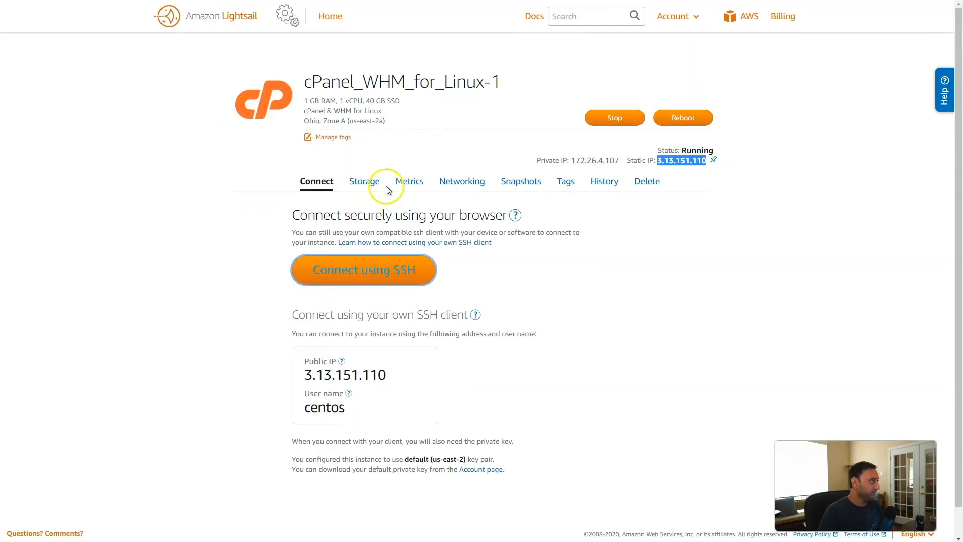
Create a Lightsail firewall rule with Custom application, TCP protocol, port 21
{"action": "left_click", "coordinate": [458, 181]}
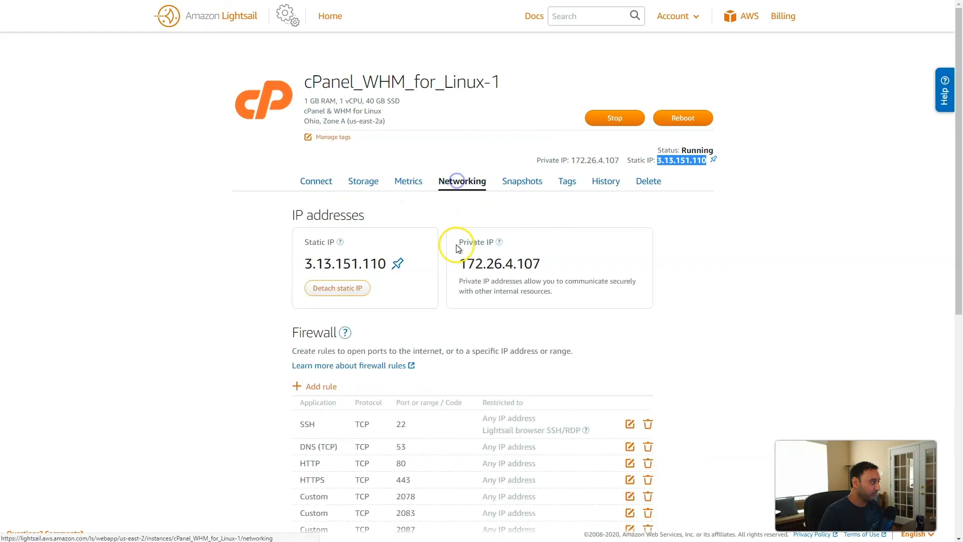
{"action": "scroll", "coordinate": [395, 309], "scroll_direction": "down", "scroll_amount": 6}
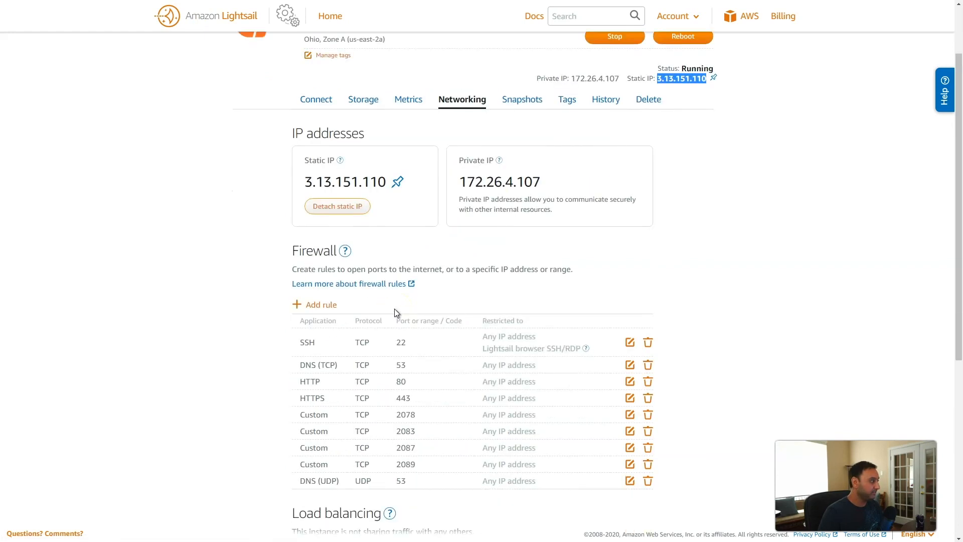
{"action": "left_click", "coordinate": [312, 63]}
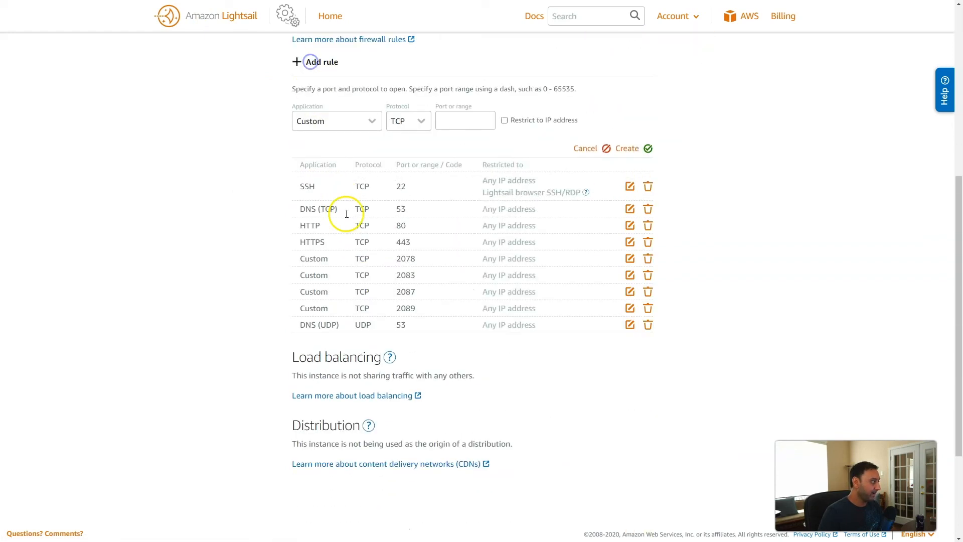
{"action": "left_click", "coordinate": [343, 125]}
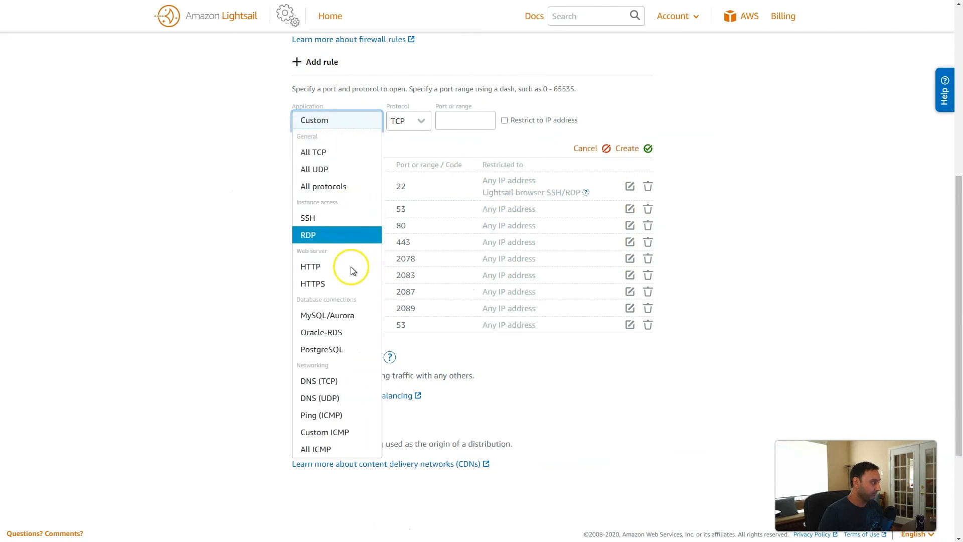
{"action": "scroll", "coordinate": [346, 291], "scroll_direction": "down", "scroll_amount": 3}
{"action": "scroll", "coordinate": [345, 293], "scroll_direction": "up", "scroll_amount": 5}
{"action": "left_click", "coordinate": [348, 244]}
{"action": "left_click", "coordinate": [348, 213]}
{"action": "scroll", "coordinate": [346, 386], "scroll_direction": "down", "scroll_amount": 3}
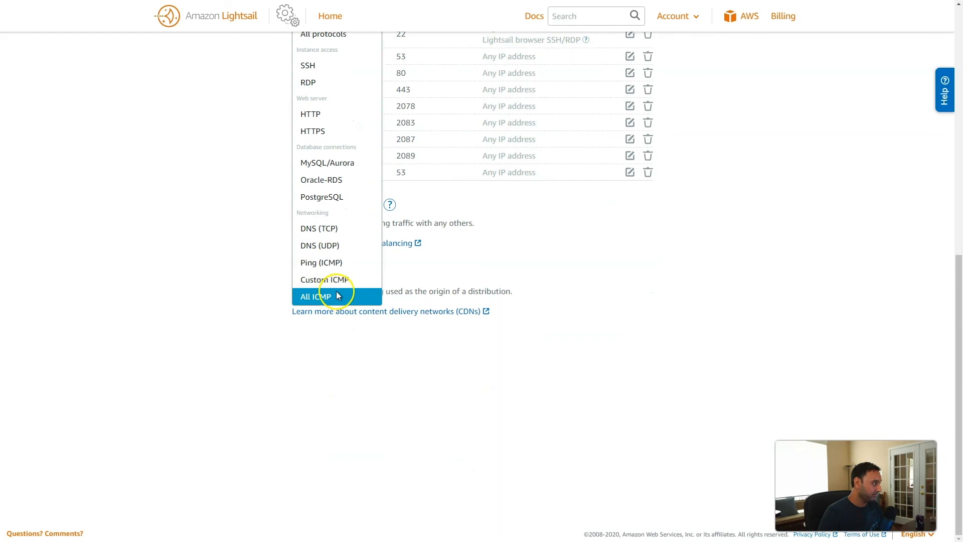
{"action": "scroll", "coordinate": [345, 261], "scroll_direction": "up", "scroll_amount": 2}
{"action": "left_click", "coordinate": [322, 131]}
{"action": "left_click", "coordinate": [452, 131]}
{"action": "type", "text": "21"}
{"action": "left_click", "coordinate": [646, 159]}
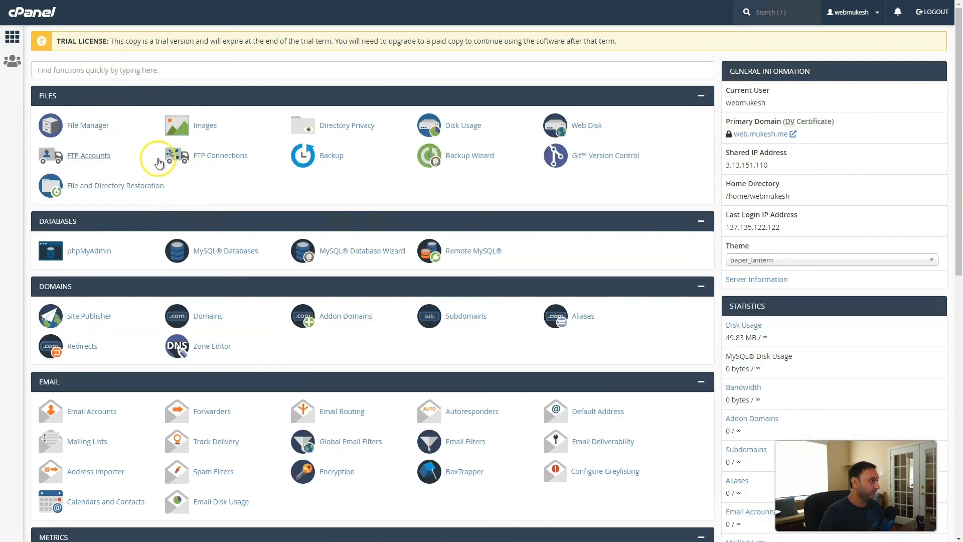
Display the main FTP account's client settings: username, server ftp.web.mukesh.me, port 21
{"action": "left_click", "coordinate": [85, 158]}
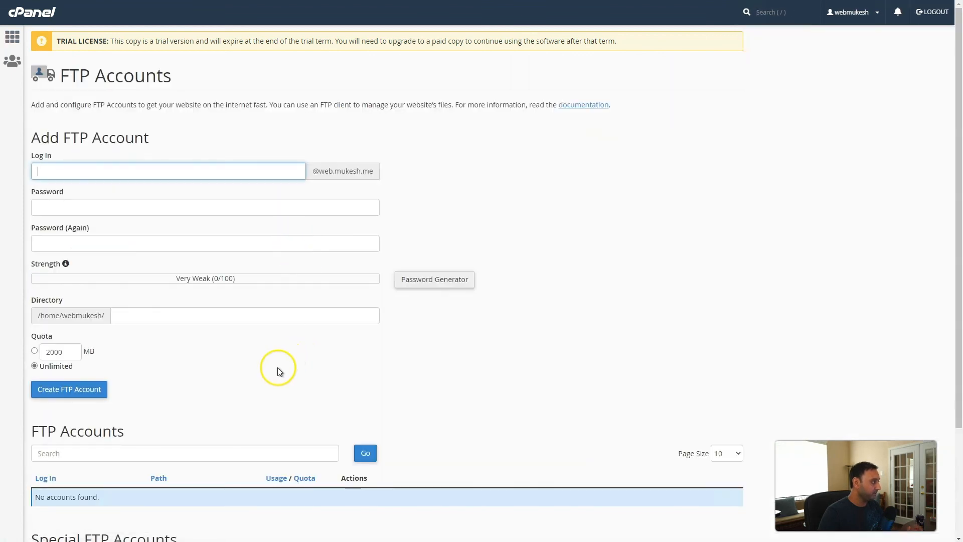
{"action": "scroll", "coordinate": [279, 372], "scroll_direction": "down", "scroll_amount": 3}
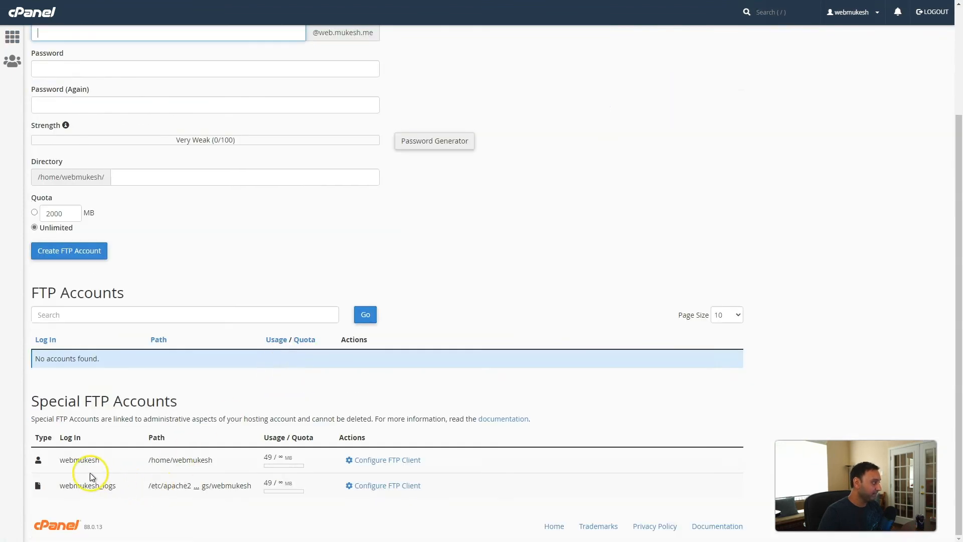
{"action": "left_click_drag", "start_coordinate": [65, 459], "coordinate": [79, 459]}
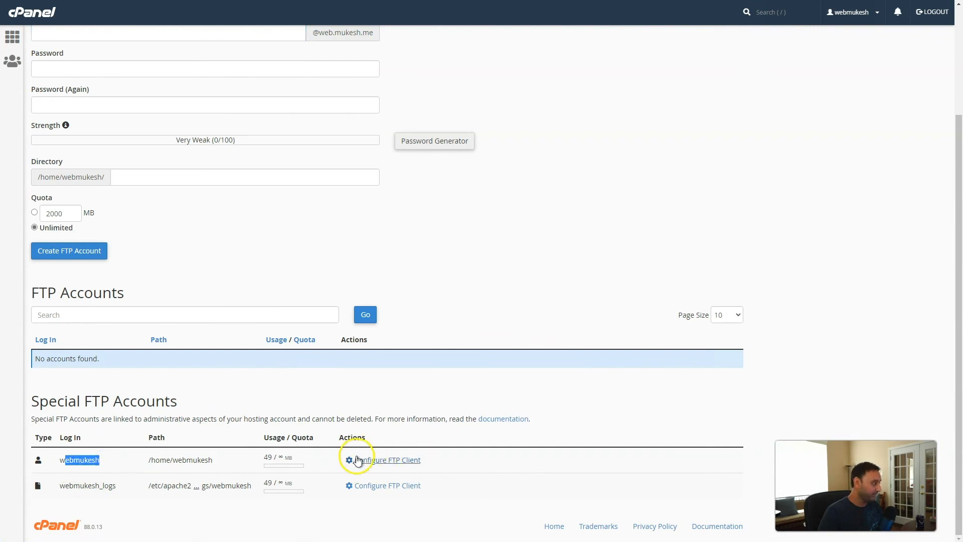
{"action": "left_click", "coordinate": [386, 458]}
{"action": "scroll", "coordinate": [330, 435], "scroll_direction": "down", "scroll_amount": 3}
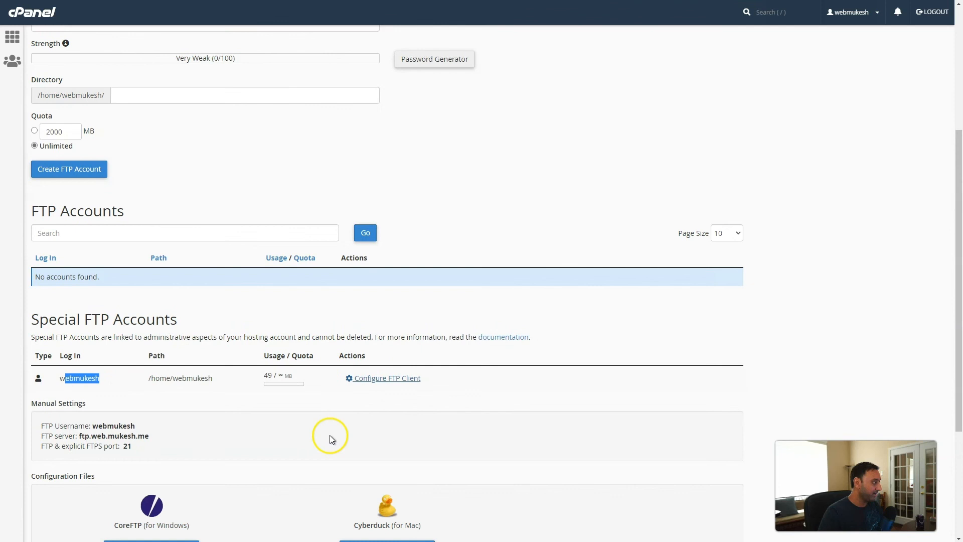
{"action": "left_click_drag", "start_coordinate": [40, 343], "coordinate": [159, 369]}
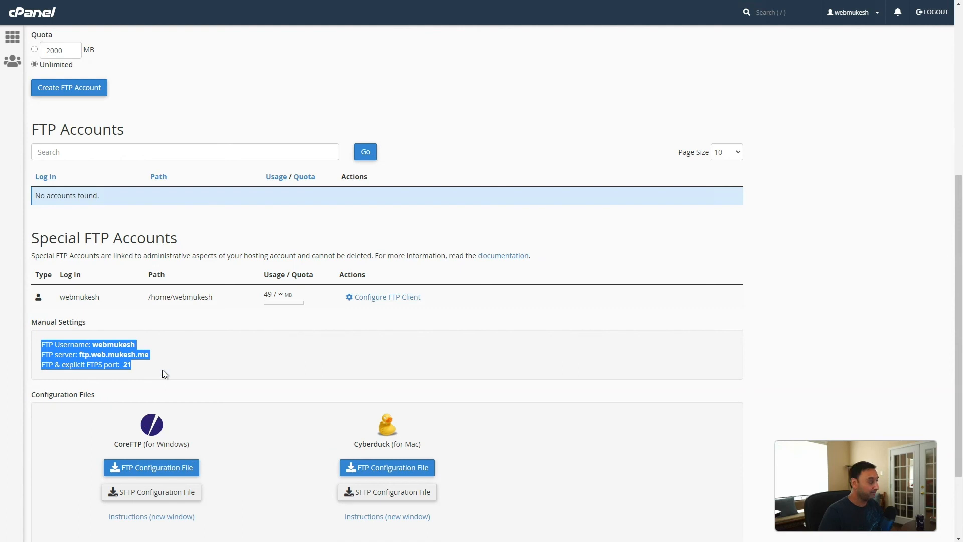
{"action": "scroll", "coordinate": [162, 370], "scroll_direction": "down", "scroll_amount": 2}
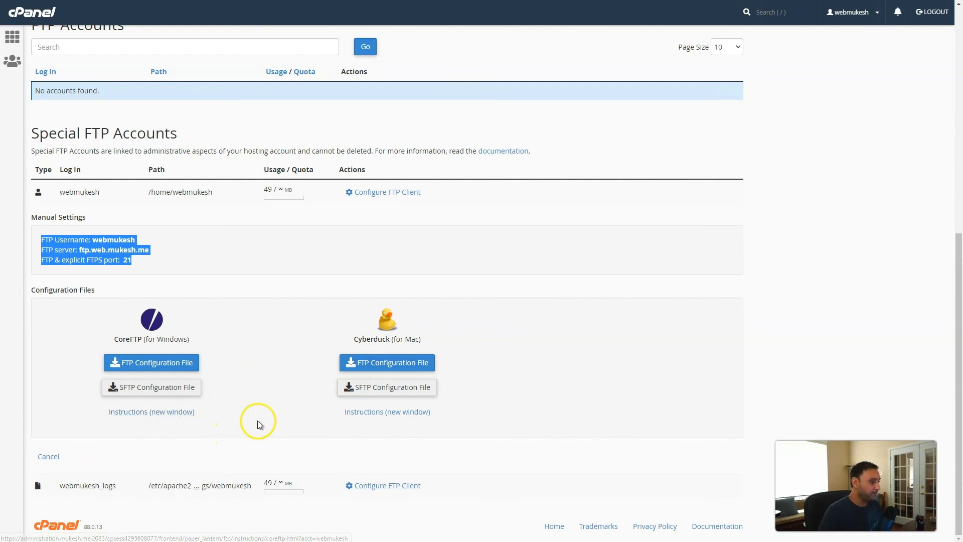
{"action": "scroll", "coordinate": [260, 420], "scroll_direction": "up", "scroll_amount": 8}
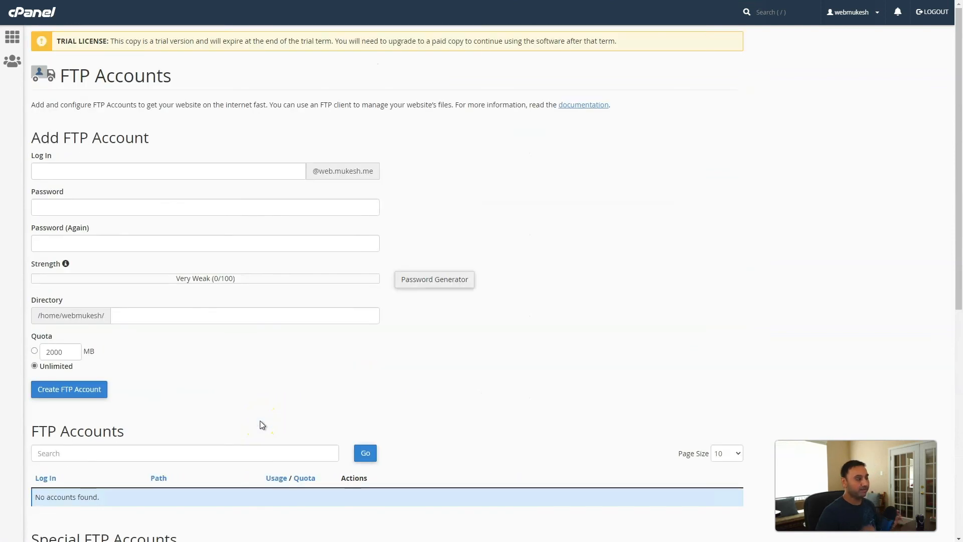